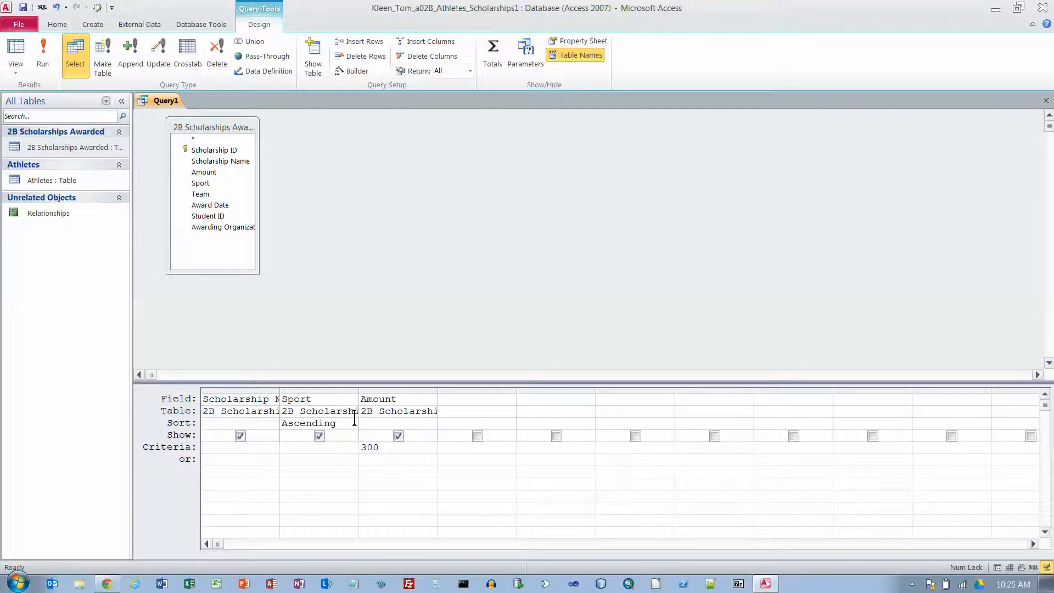
Change the Amount criterion to >300, run the query to view the matching scholarships, and return to Design view
{"action": "left_click", "coordinate": [373, 448]}
{"action": "type", "text": ">"}
{"action": "left_click", "coordinate": [45, 52]}
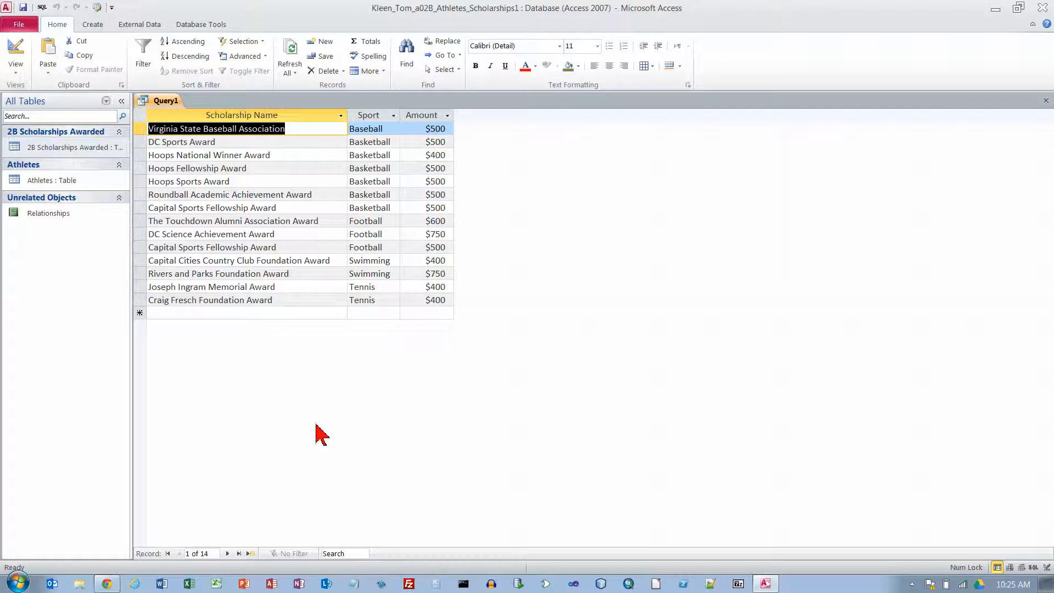
{"action": "left_click", "coordinate": [13, 53]}
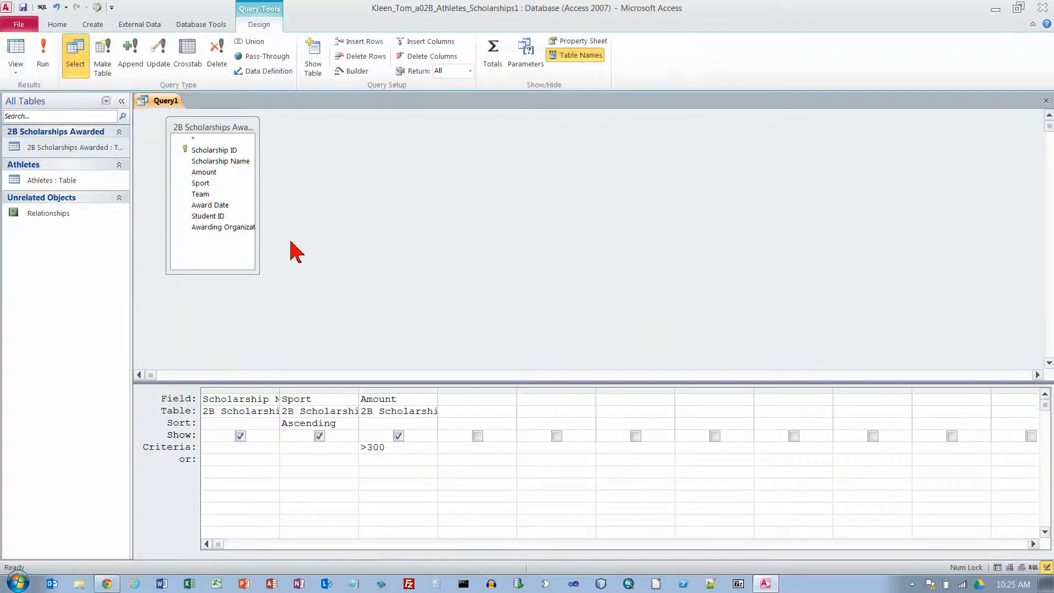
Change the Amount criterion to <300, run the query to view the matching scholarships, and return to Design view
{"action": "left_click", "coordinate": [372, 448]}
{"action": "key", "text": "BackSpace"}
{"action": "type", "text": "<"}
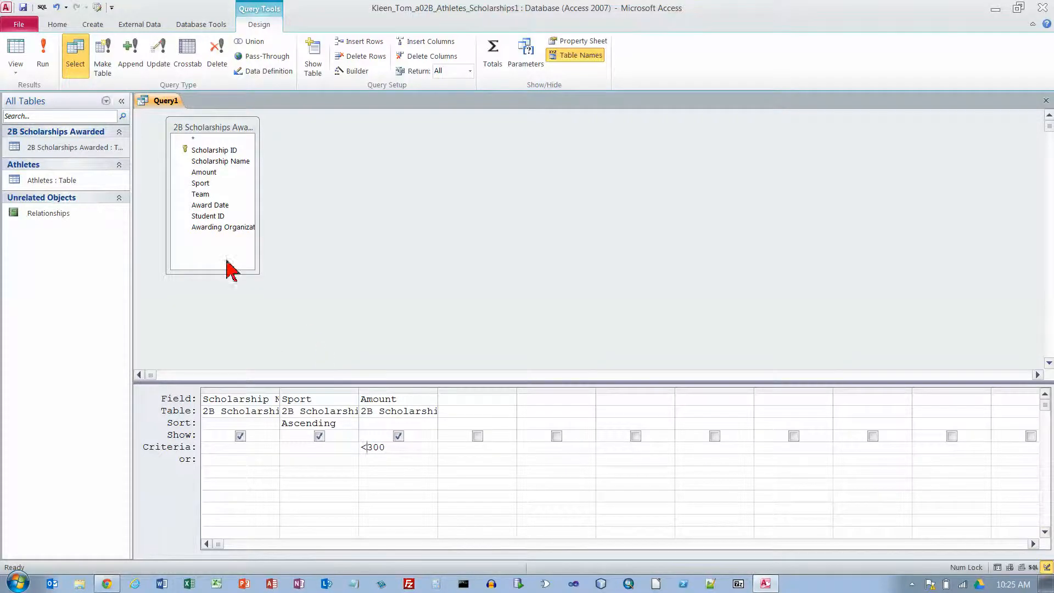
{"action": "left_click", "coordinate": [39, 69]}
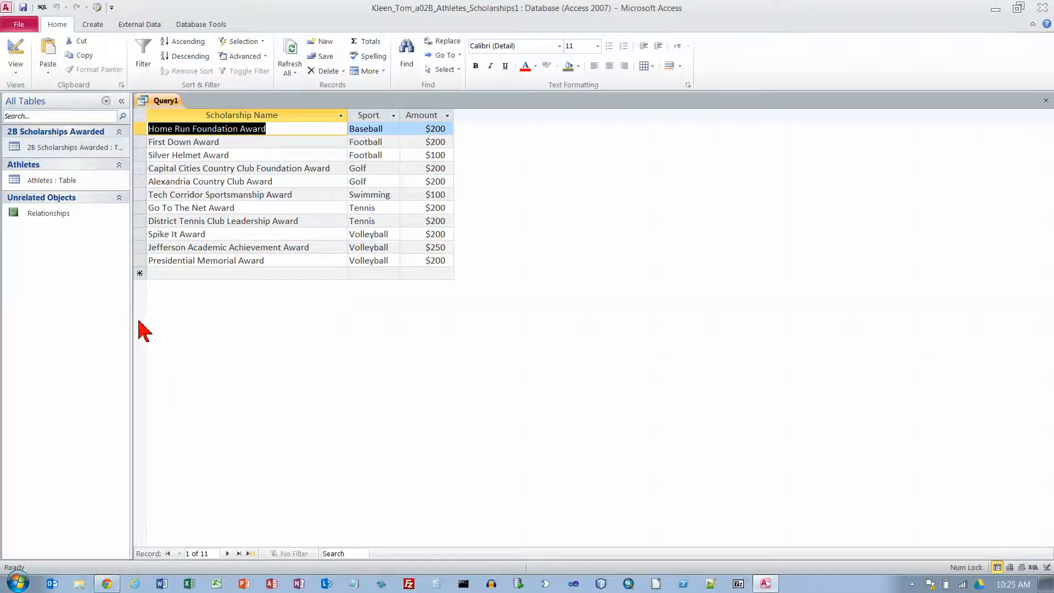
{"action": "left_click", "coordinate": [16, 55]}
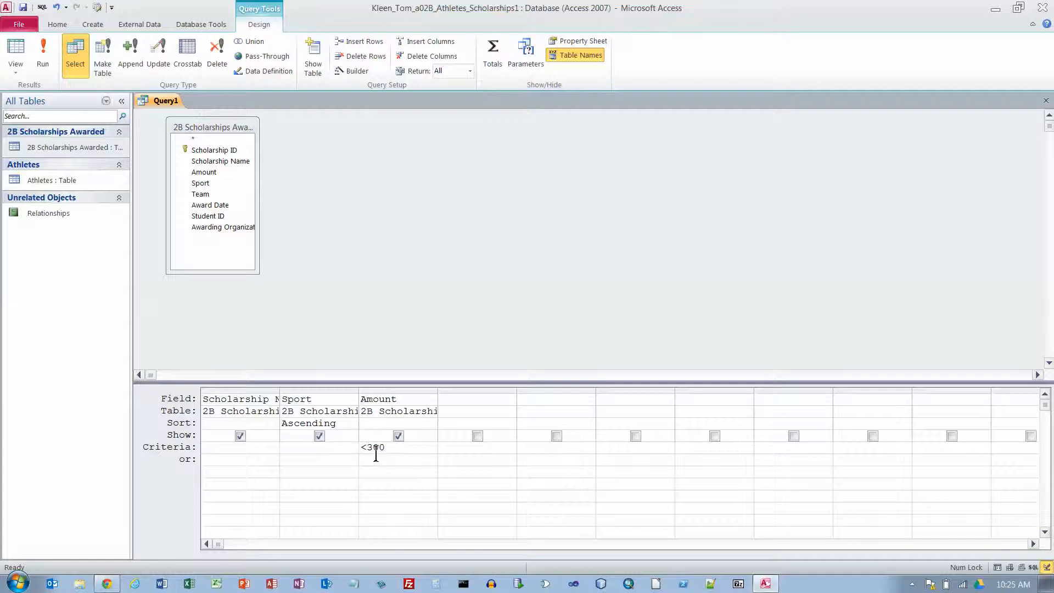
Change the Amount criterion to >=300, run the query to check the records, and return to Design view
{"action": "key", "text": "BackSpace"}
{"action": "type", "text": ">="}
{"action": "left_click", "coordinate": [353, 424]}
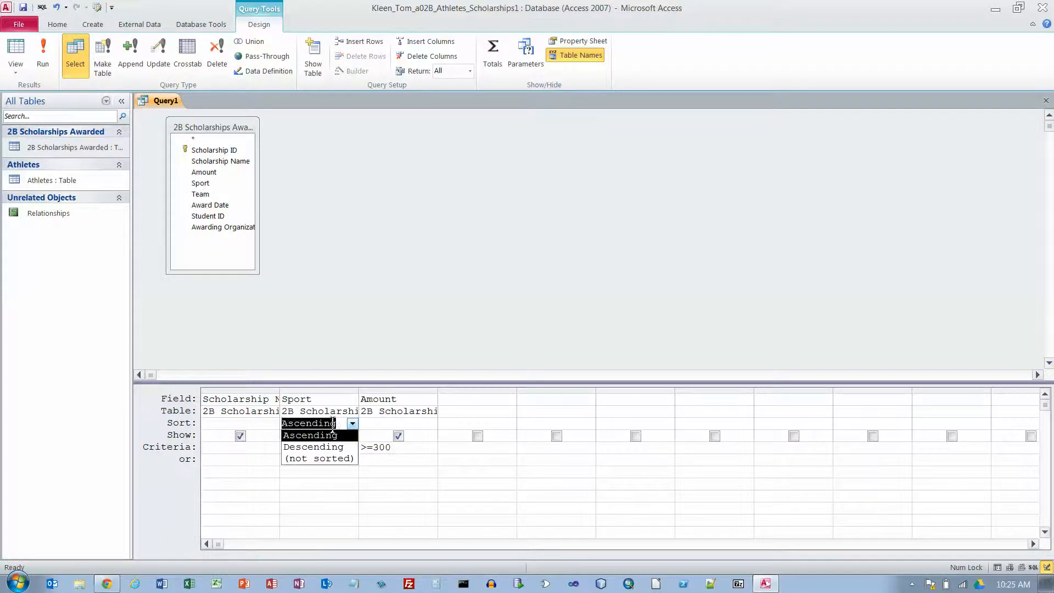
{"action": "left_click", "coordinate": [382, 424]}
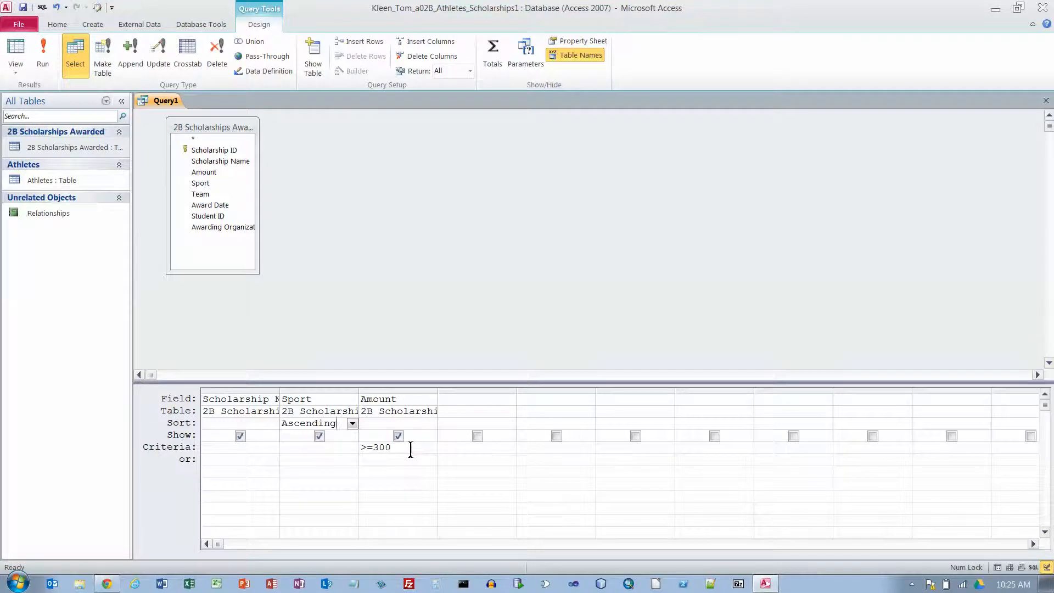
{"action": "left_click", "coordinate": [44, 55]}
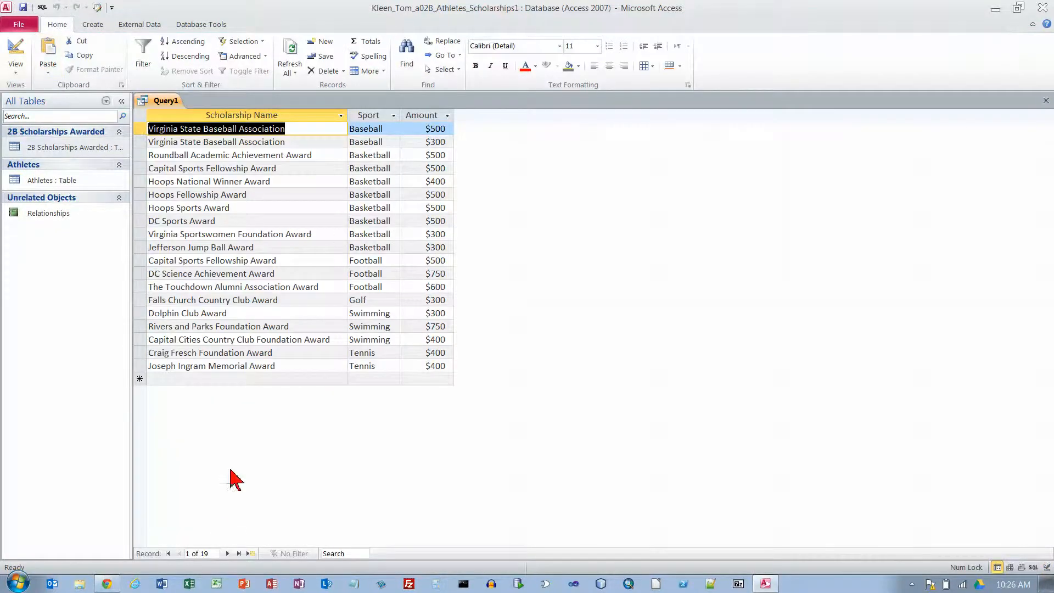
{"action": "left_click", "coordinate": [16, 50]}
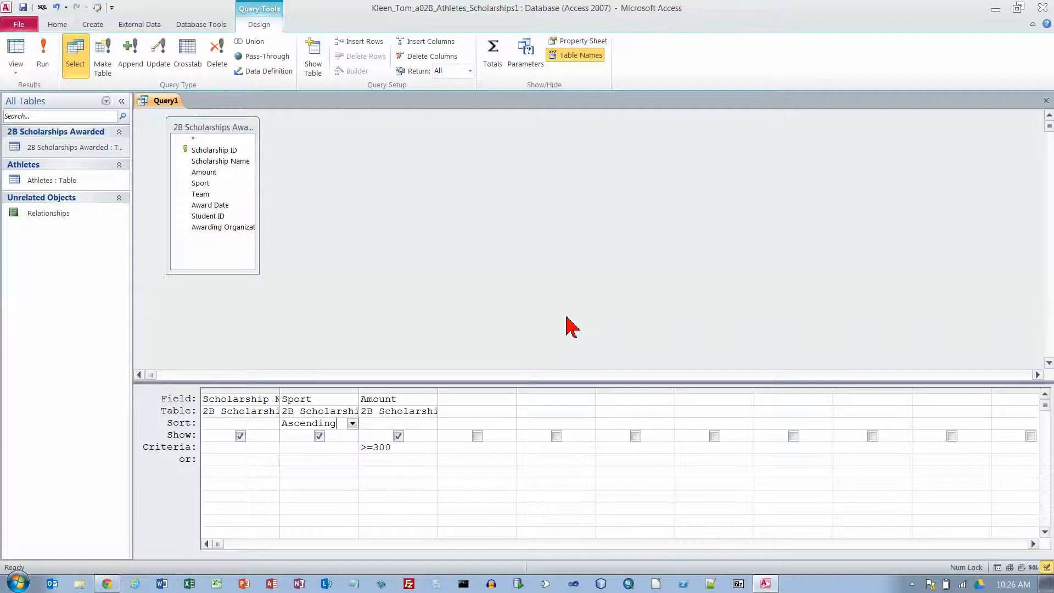
Close the query and save it under the name "$300 or More Query"
{"action": "left_click", "coordinate": [1046, 101]}
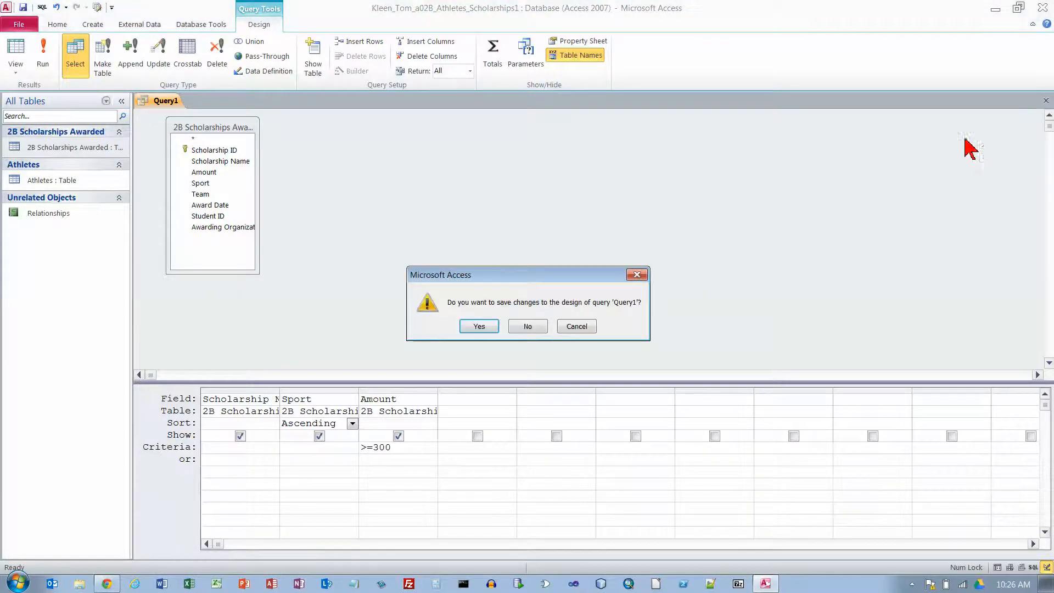
{"action": "left_click", "coordinate": [480, 326]}
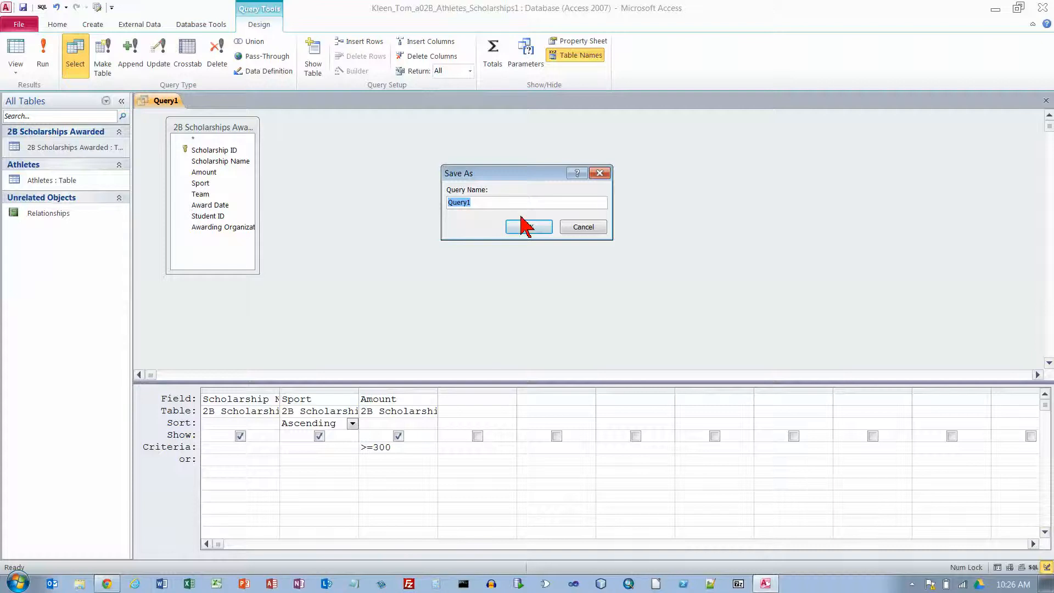
{"action": "type", "text": "$300 or More Query"}
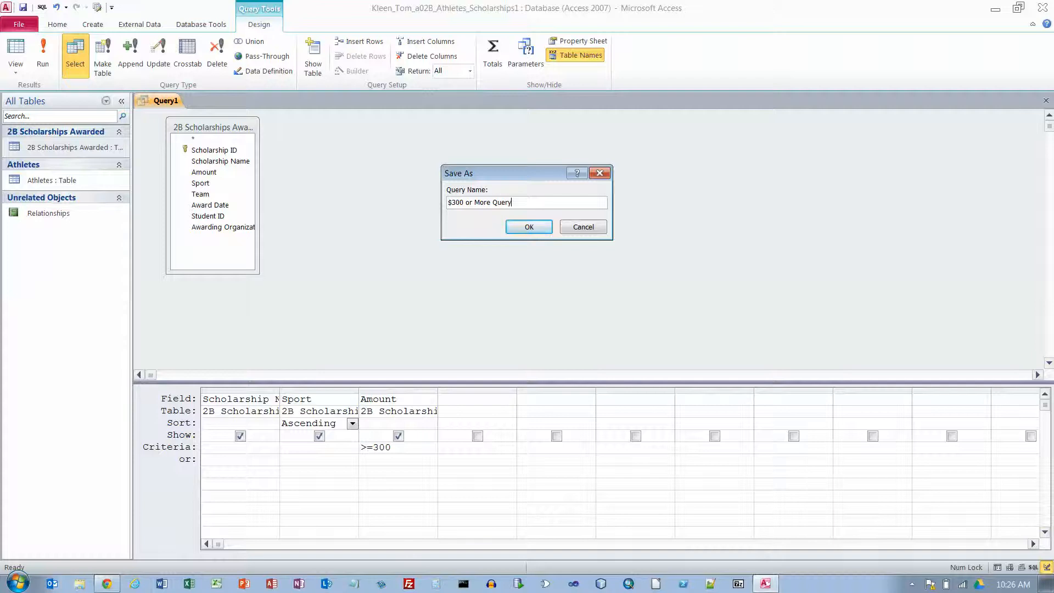
{"action": "left_click", "coordinate": [530, 225]}
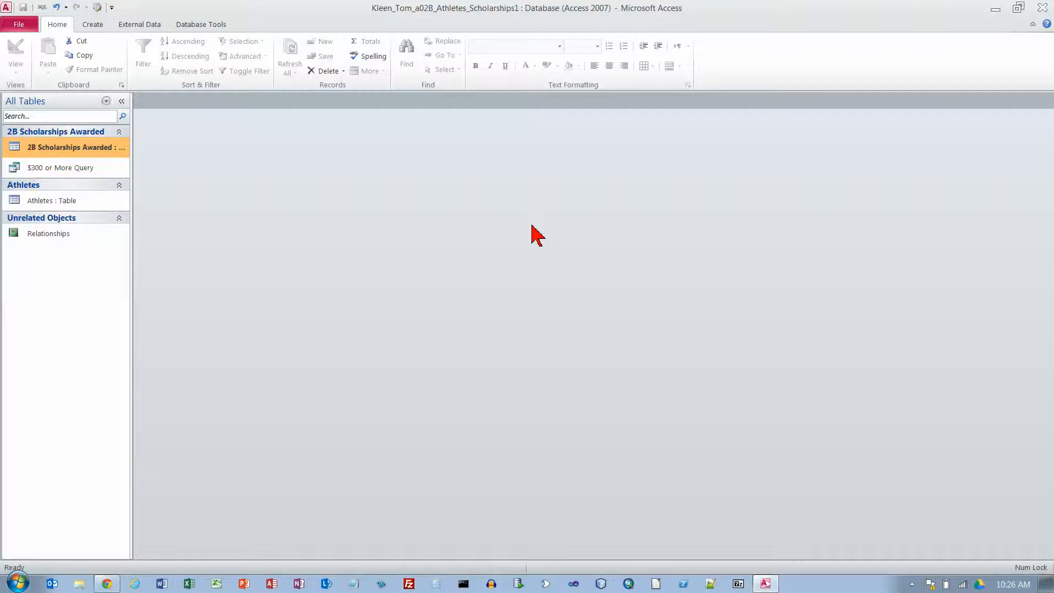
{"action": "left_click", "coordinate": [82, 169]}
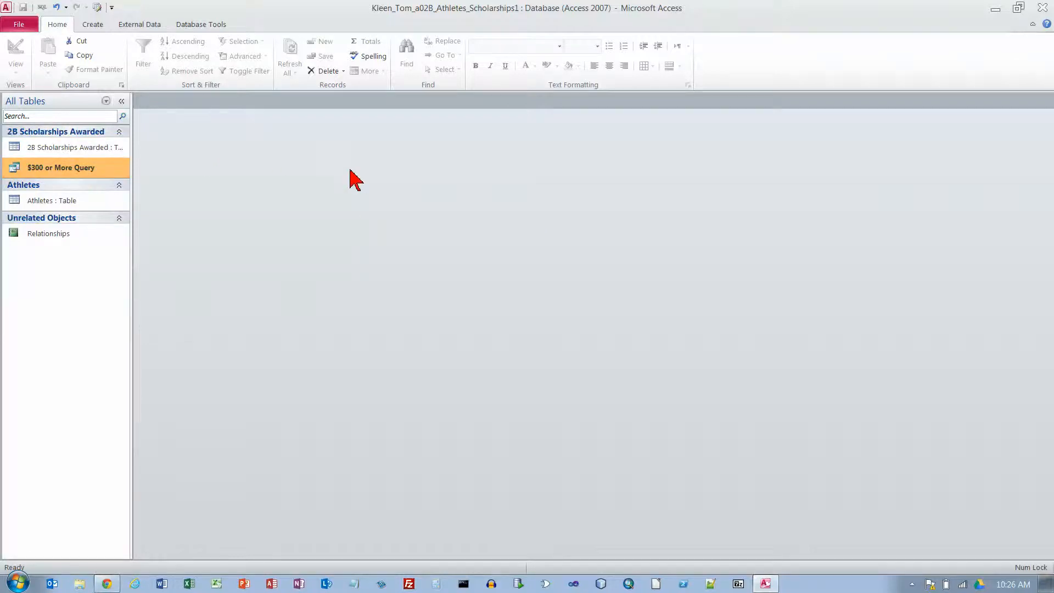
{"action": "left_click", "coordinate": [73, 148]}
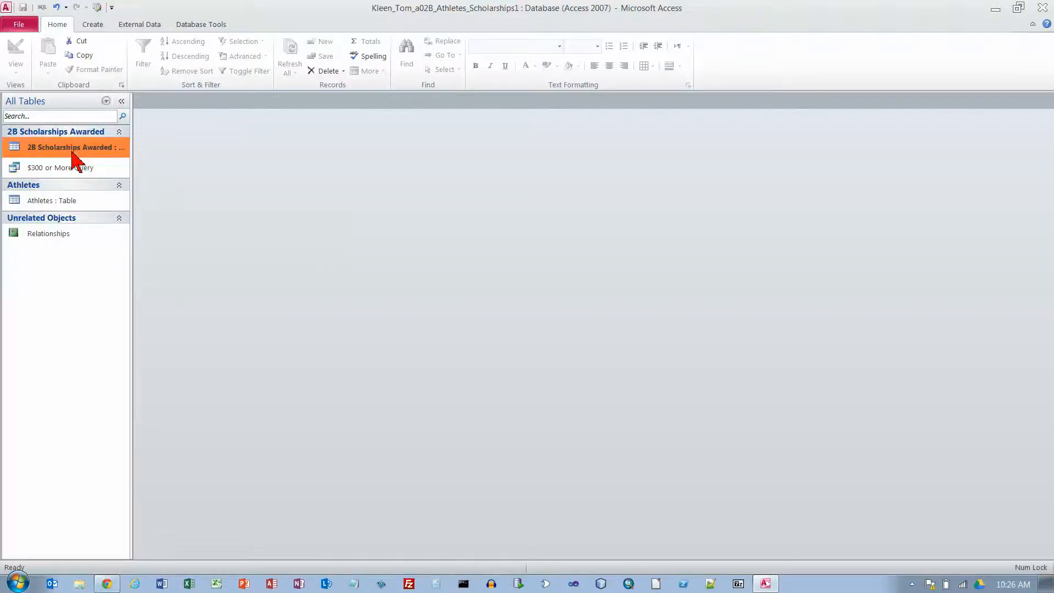
{"action": "left_click", "coordinate": [69, 169]}
{"action": "left_click", "coordinate": [70, 152]}
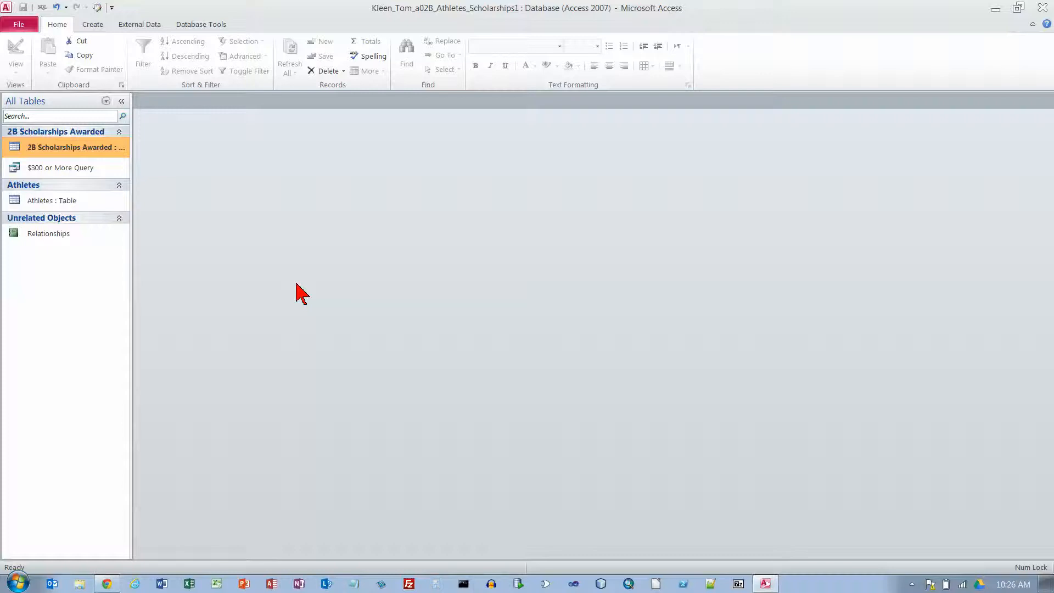
Save a copy of the $300 or More Query as a query named "Awards Aug-Sep Query" and return to the database objects
{"action": "left_click", "coordinate": [70, 171]}
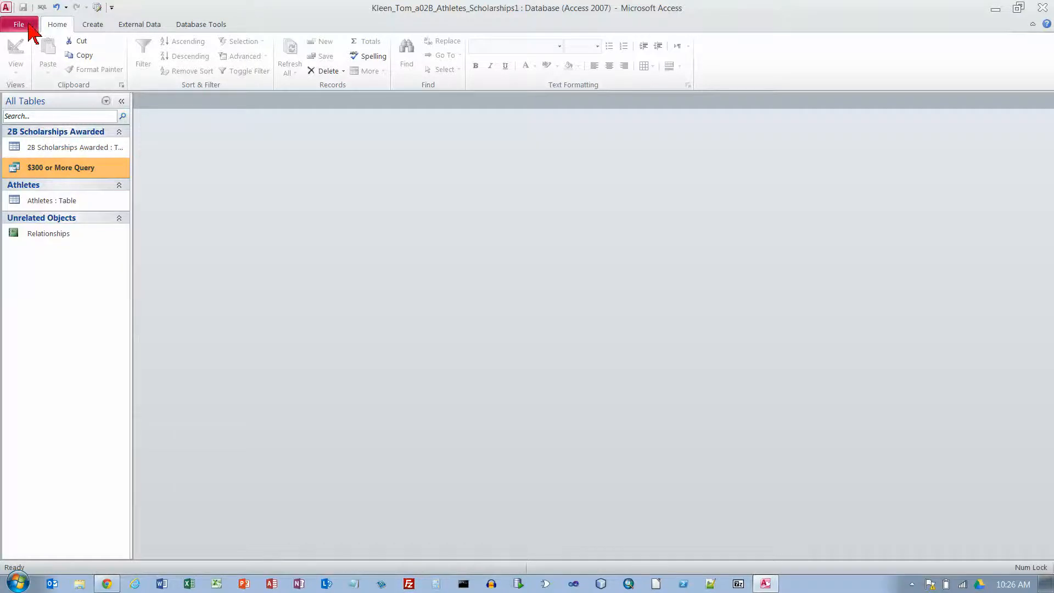
{"action": "left_click", "coordinate": [22, 25]}
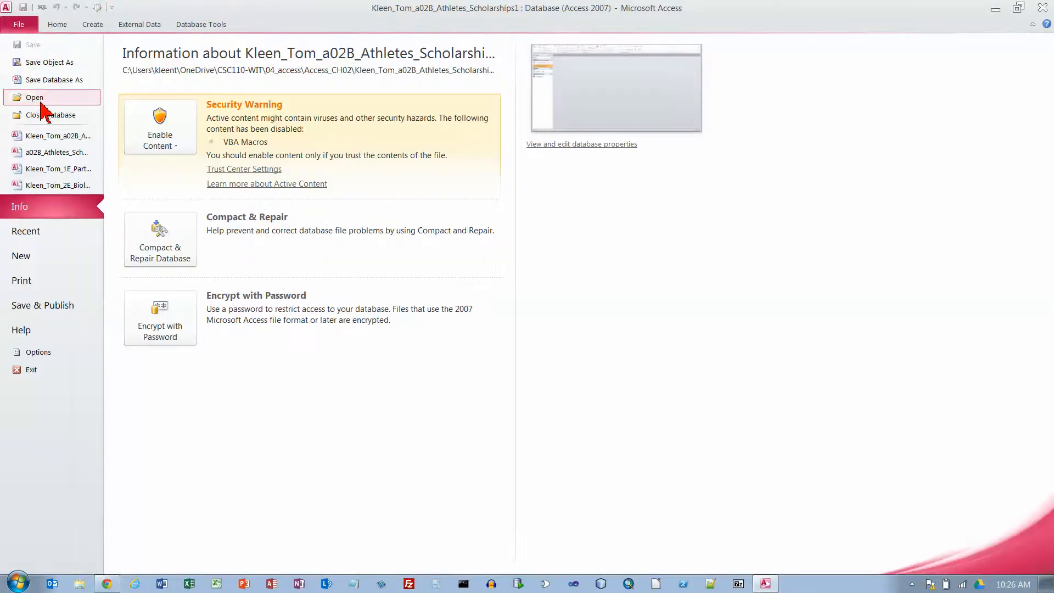
{"action": "left_click", "coordinate": [55, 63]}
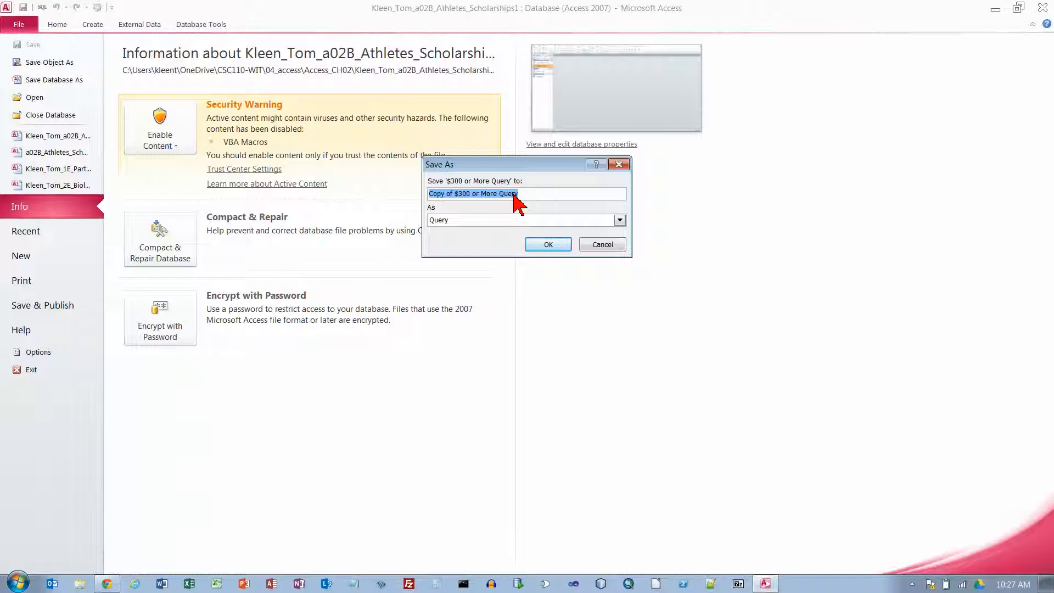
{"action": "type", "text": "Aw"}
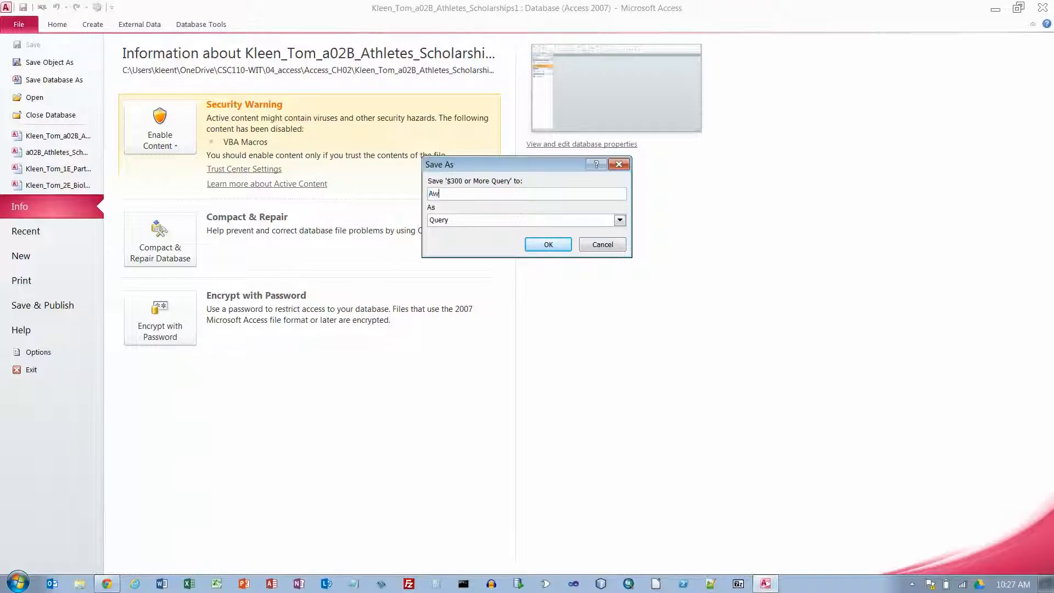
{"action": "type", "text": "ards Aug-Sep Query"}
{"action": "left_click", "coordinate": [546, 245]}
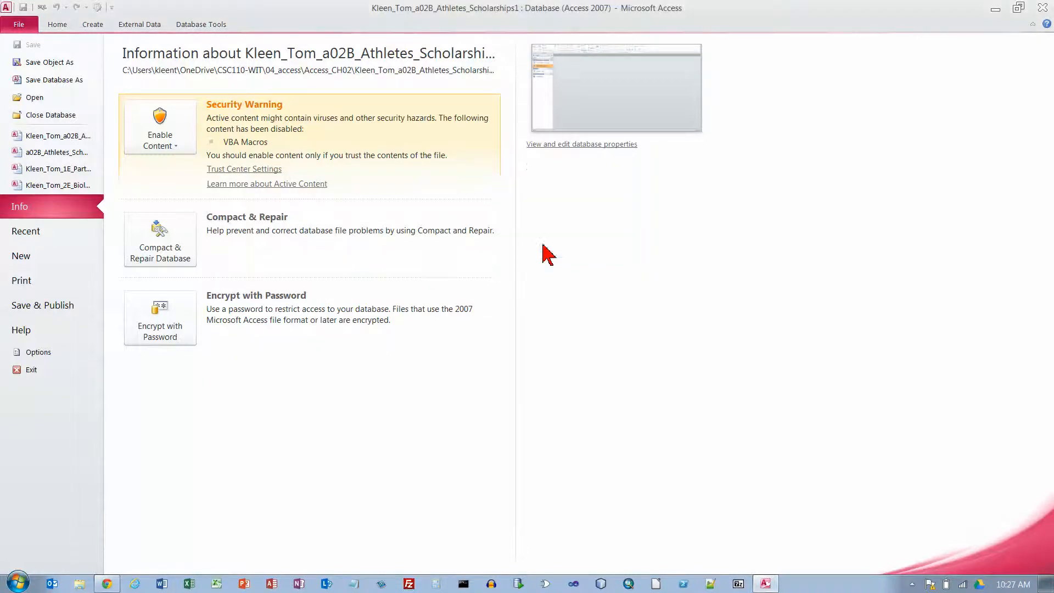
{"action": "left_click", "coordinate": [58, 26]}
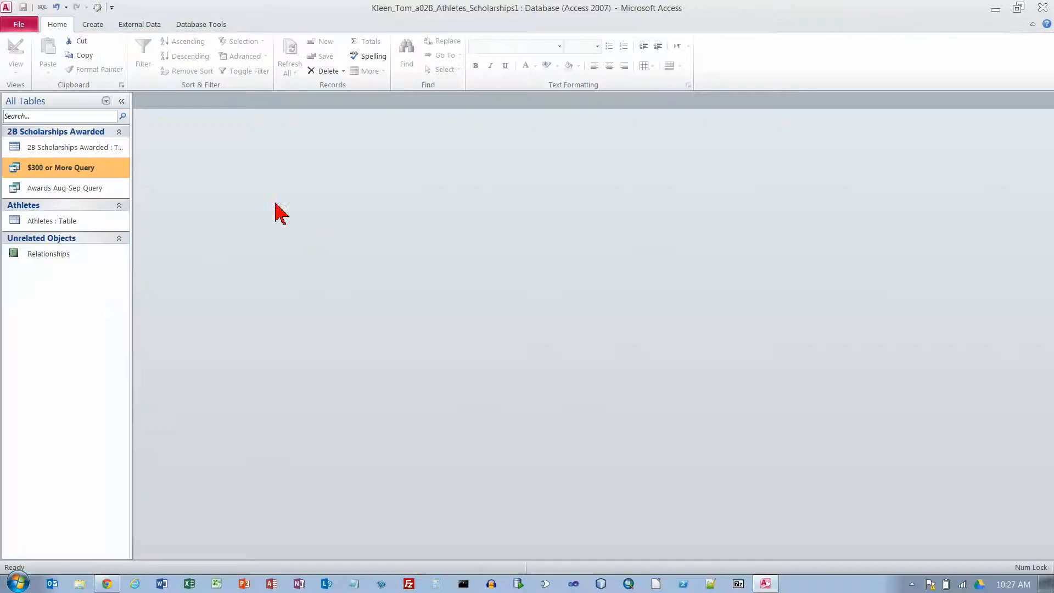
Open the Awards Aug-Sep Query in Design view and widen the 2B Scholarships Awarded field list to fit its field names
{"action": "left_click", "coordinate": [78, 192]}
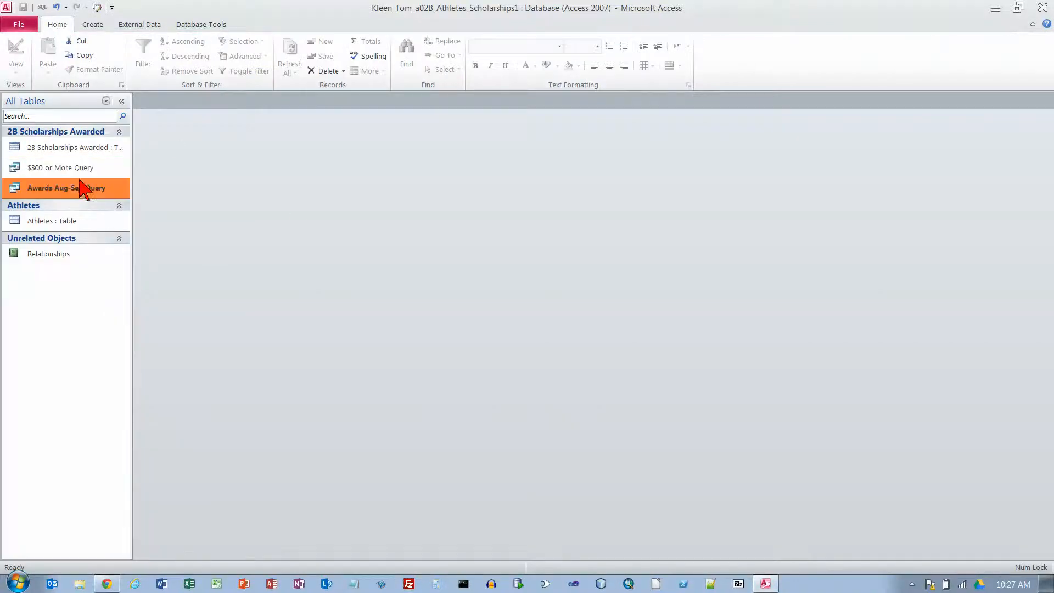
{"action": "left_click", "coordinate": [82, 169]}
{"action": "left_click", "coordinate": [84, 191]}
{"action": "right_click", "coordinate": [83, 190]}
{"action": "left_click", "coordinate": [107, 208]}
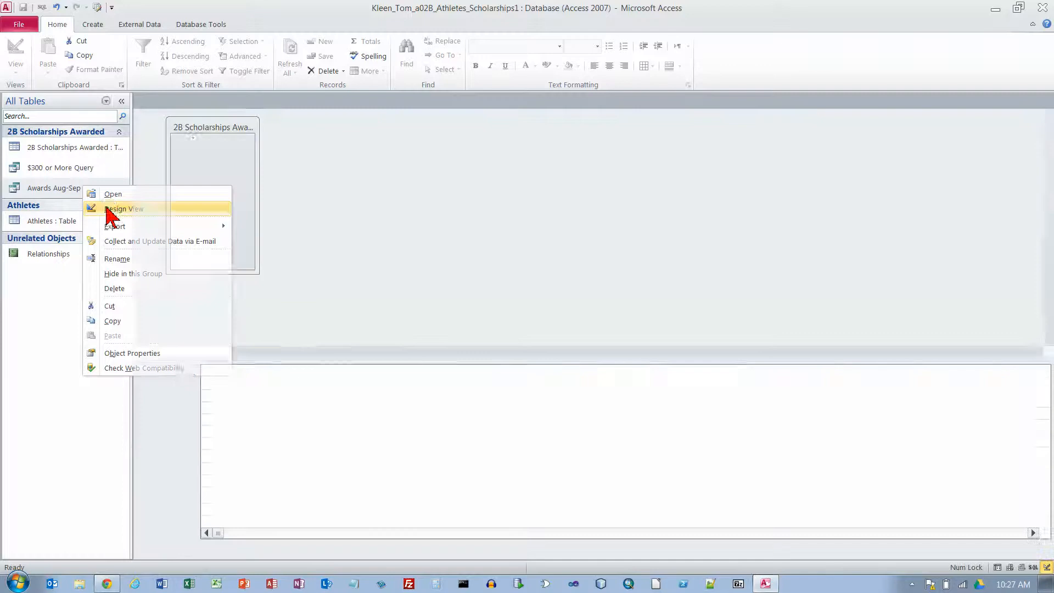
{"action": "left_click", "coordinate": [258, 206]}
{"action": "left_click_drag", "start_coordinate": [258, 206], "coordinate": [275, 209]}
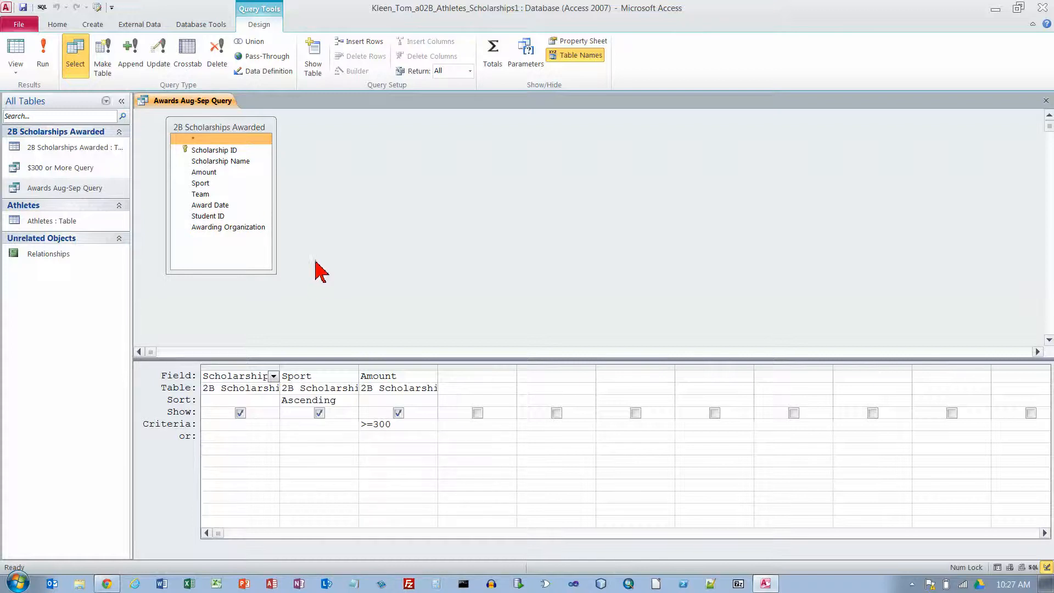
Add the Award Date field to the query with a criterion of Between 8/1/2016 And 9/20/2016
{"action": "double_click", "coordinate": [214, 205]}
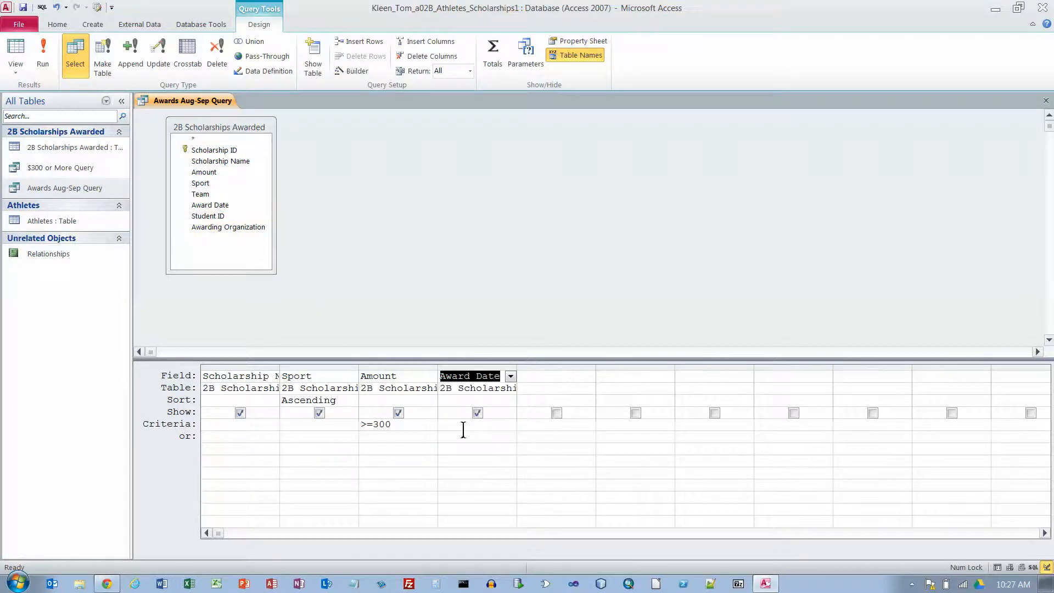
{"action": "left_click", "coordinate": [463, 428]}
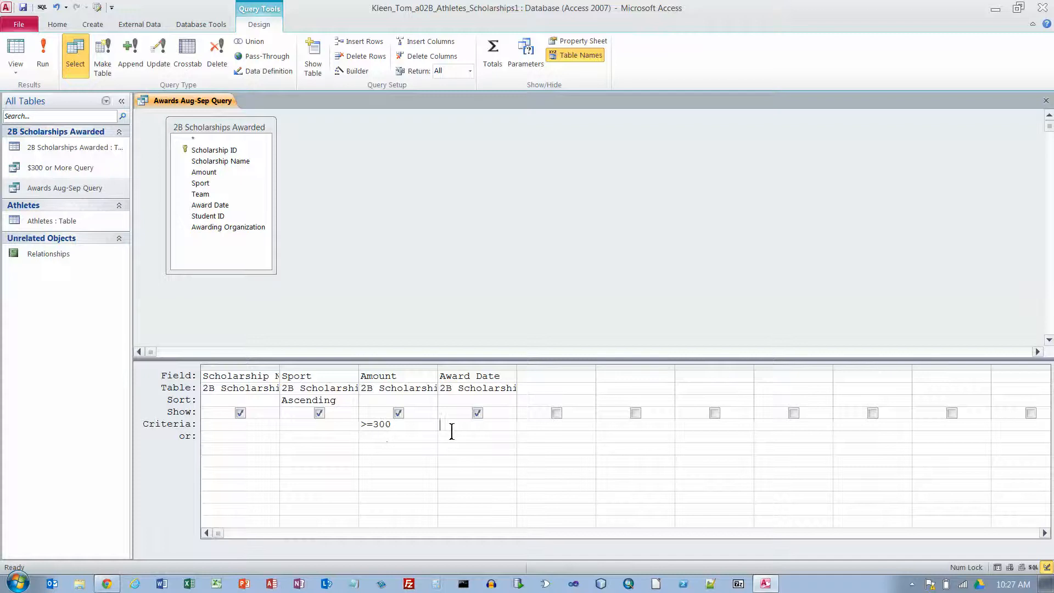
{"action": "type", "text": "between 8"}
{"action": "type", "text": "/1/16"}
{"action": "type", "text": " and"}
{"action": "type", "text": "0/16"}
Remove the criterion from the Amount field and widen the Award Date column to fit its whole criterion
{"action": "left_click", "coordinate": [361, 424]}
{"action": "key", "text": "Delete"}
{"action": "left_click_drag", "start_coordinate": [517, 370], "coordinate": [641, 370]}
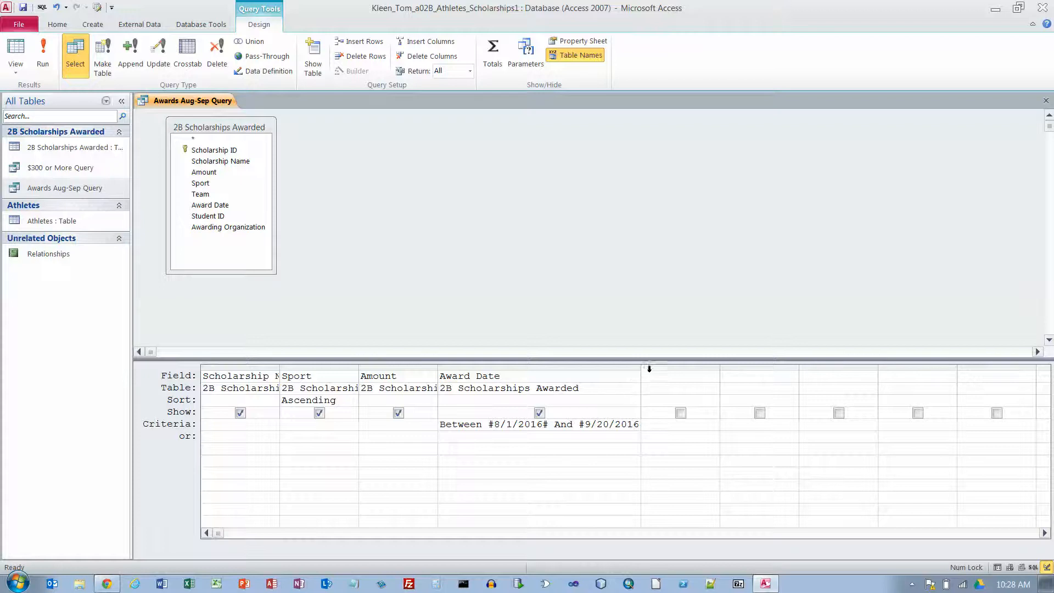
{"action": "left_click_drag", "start_coordinate": [640, 368], "coordinate": [669, 368]}
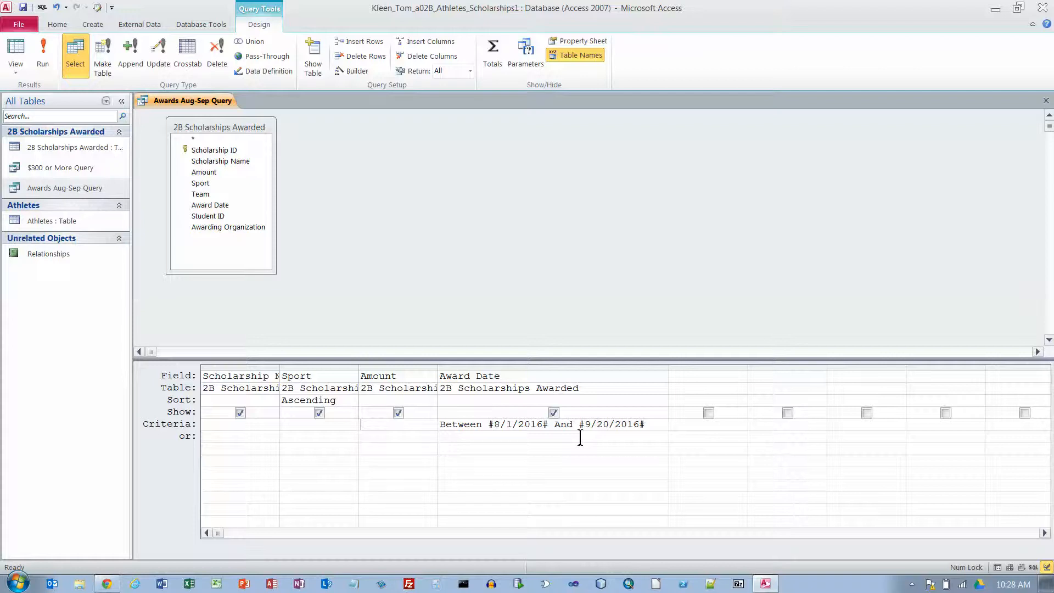
Run the query, correct the end date of the Award Date criterion to 9/30/2016, and run it again
{"action": "left_click", "coordinate": [42, 51]}
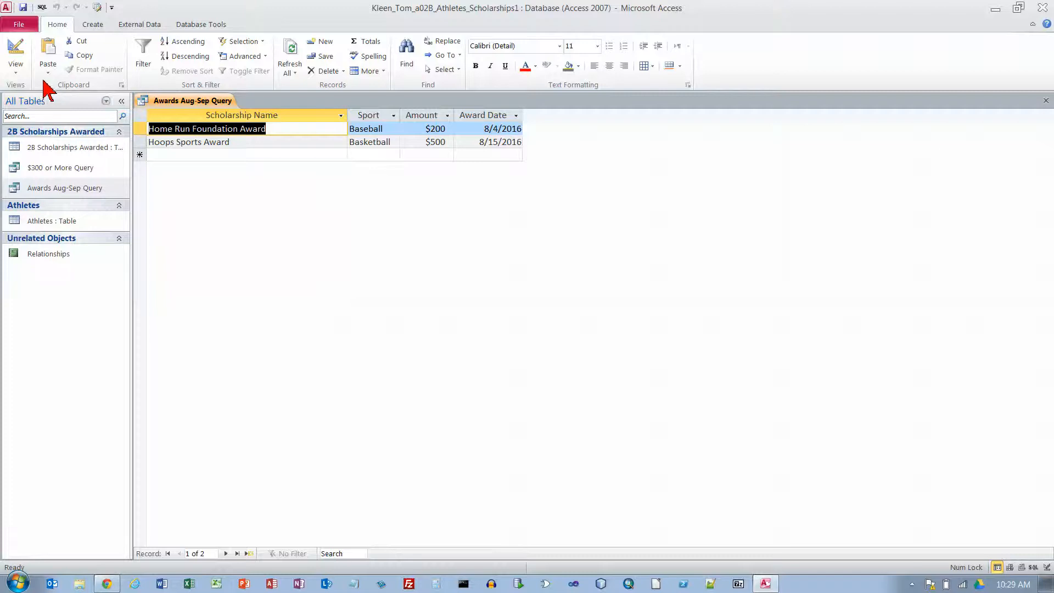
{"action": "left_click", "coordinate": [16, 49]}
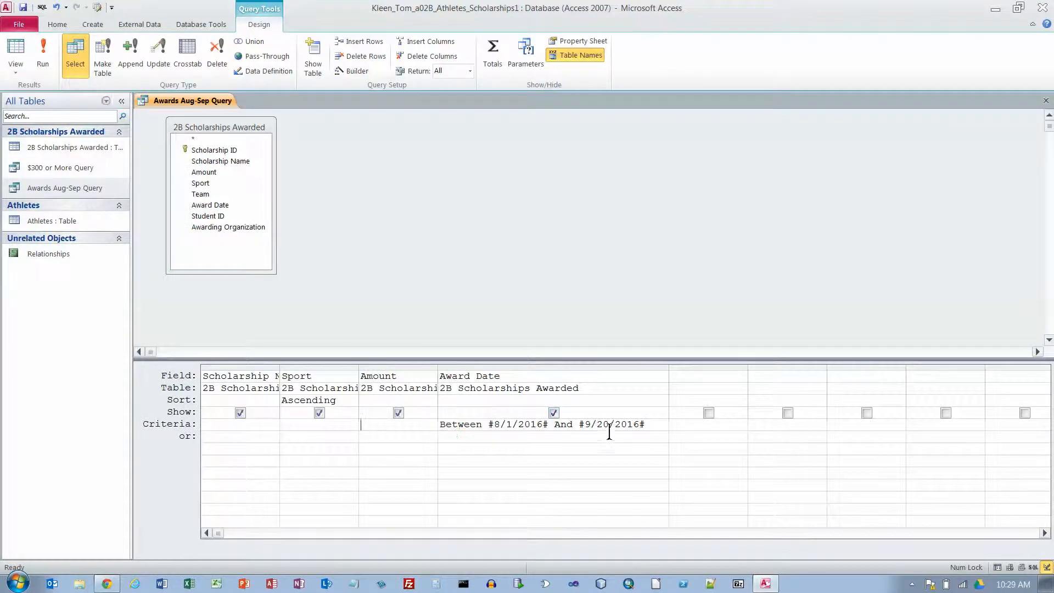
{"action": "key", "text": "BackSpace"}
{"action": "type", "text": "3"}
{"action": "left_click", "coordinate": [43, 55]}
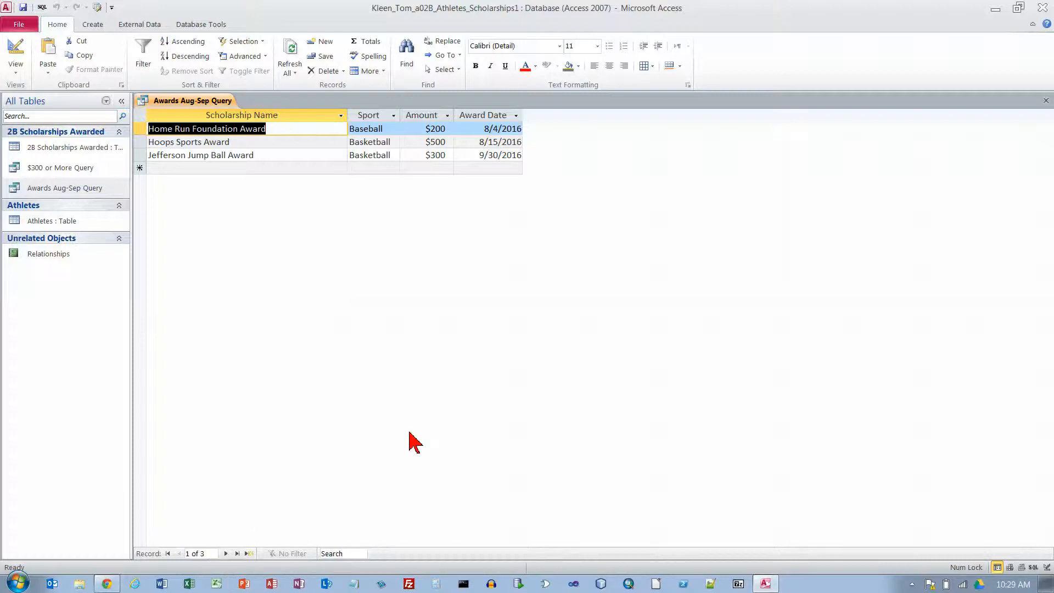
Close the Awards Aug-Sep Query and save its design changes
{"action": "left_click", "coordinate": [1046, 101]}
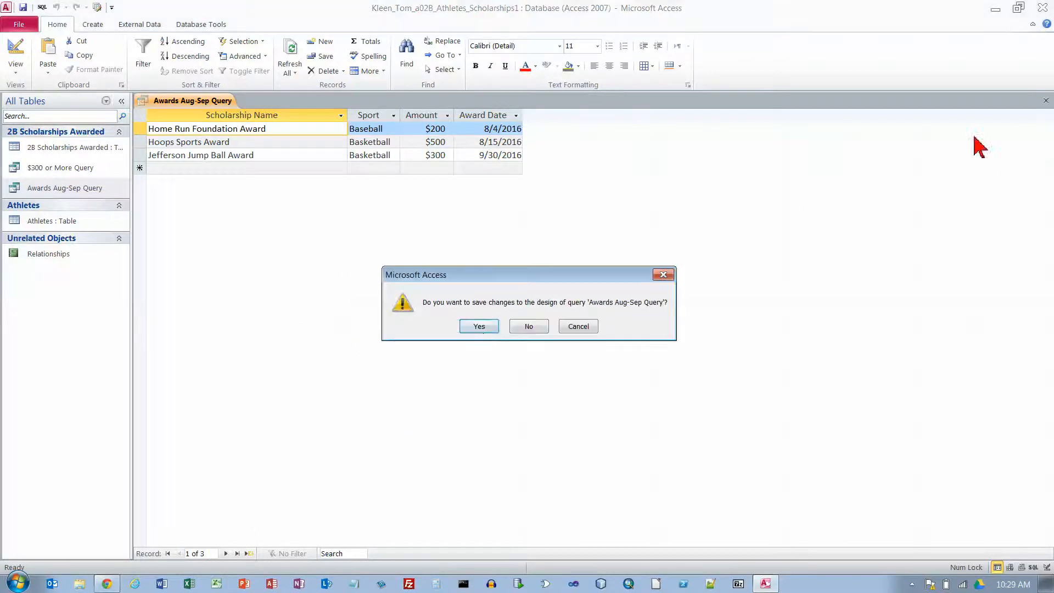
{"action": "left_click", "coordinate": [480, 327]}
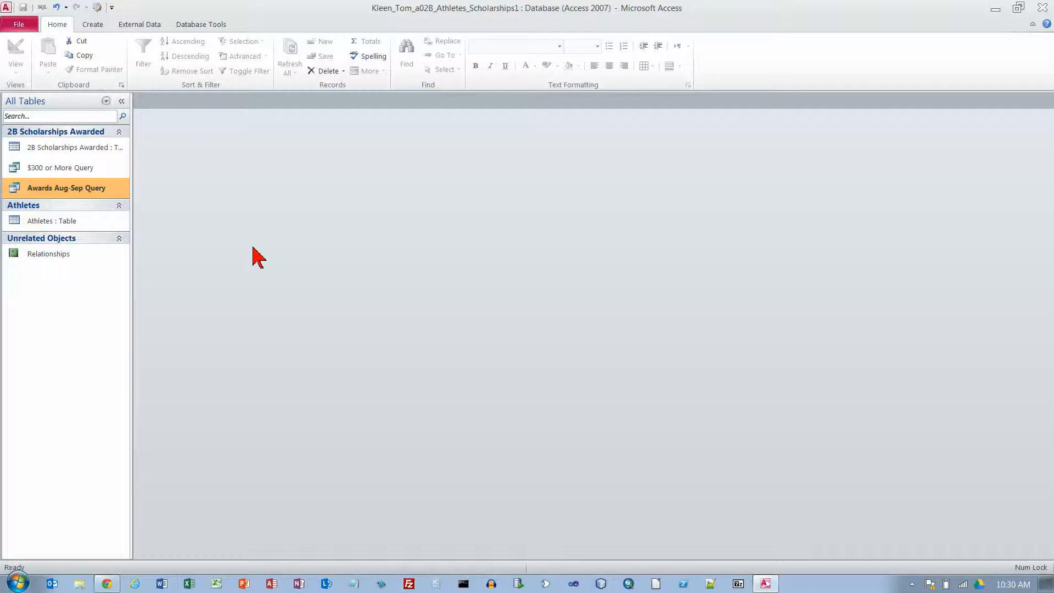
Create a new query in design view from the 2B Scholarships Awarded table and enlarge its field list to show all fields
{"action": "left_click", "coordinate": [100, 25]}
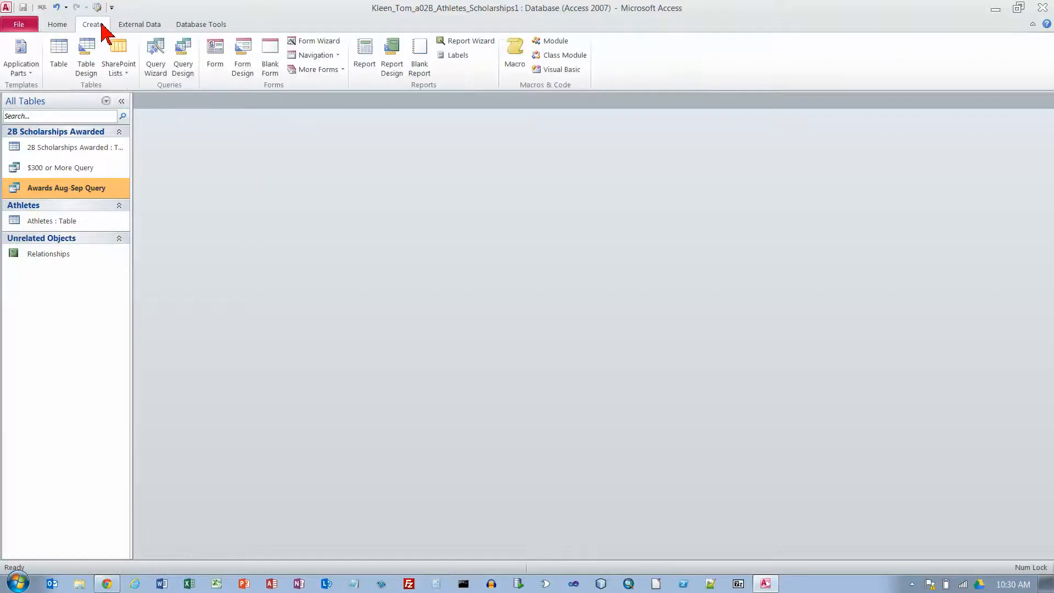
{"action": "left_click", "coordinate": [183, 60]}
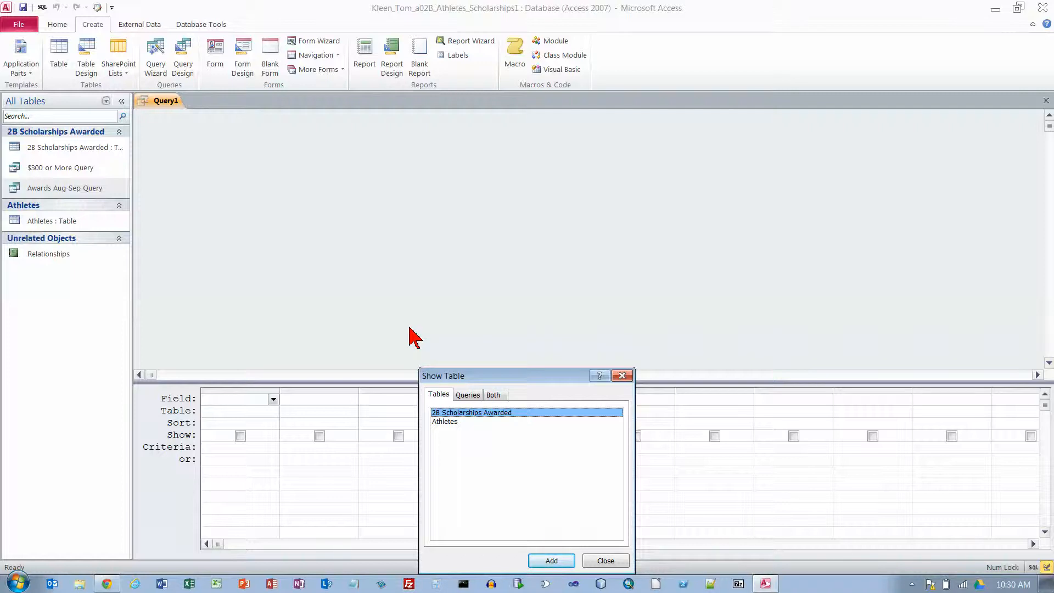
{"action": "double_click", "coordinate": [506, 413]}
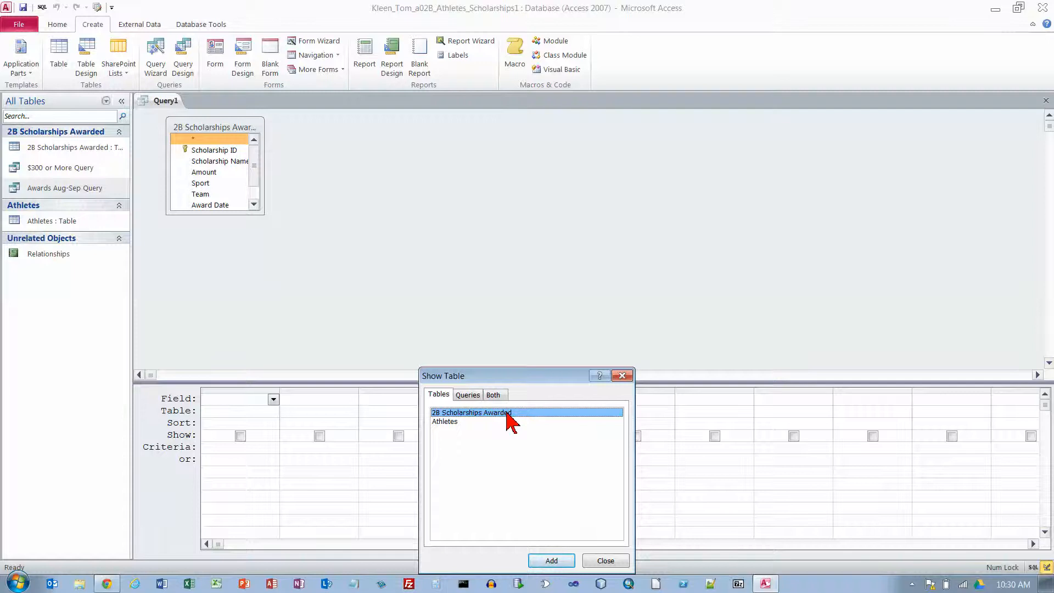
{"action": "left_click", "coordinate": [605, 561]}
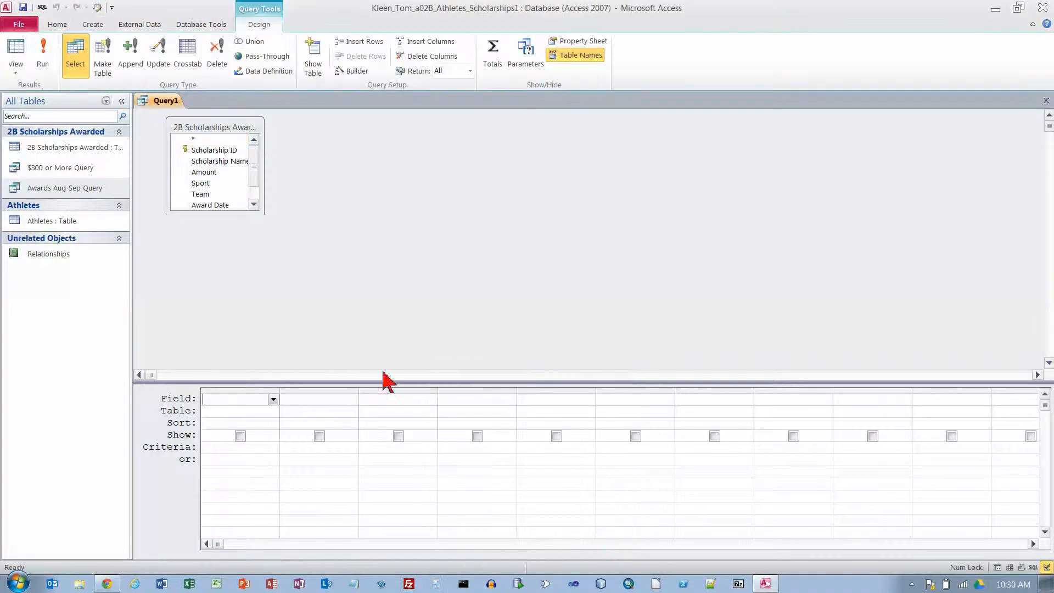
{"action": "left_click_drag", "start_coordinate": [258, 211], "coordinate": [302, 251]}
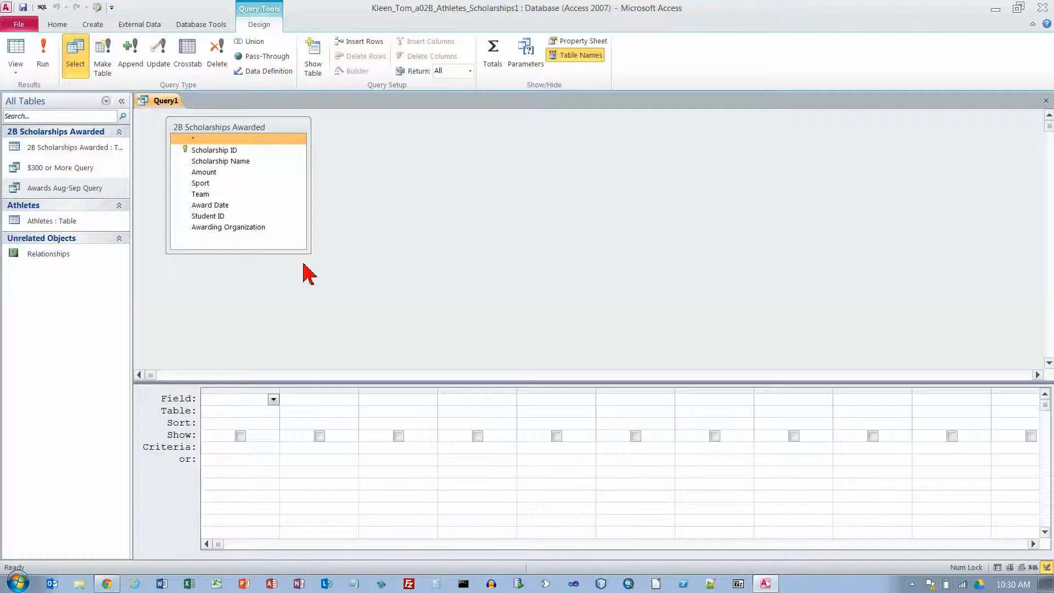
Add the Scholarship Name, Sport and Amount fields to the query, in that order
{"action": "double_click", "coordinate": [231, 161]}
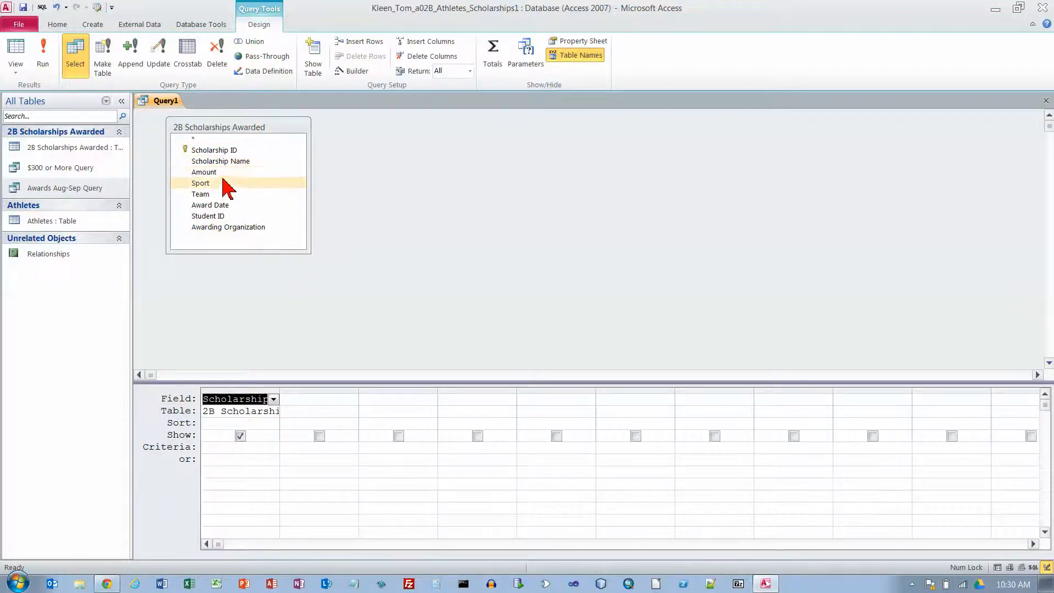
{"action": "double_click", "coordinate": [227, 183]}
{"action": "double_click", "coordinate": [219, 172]}
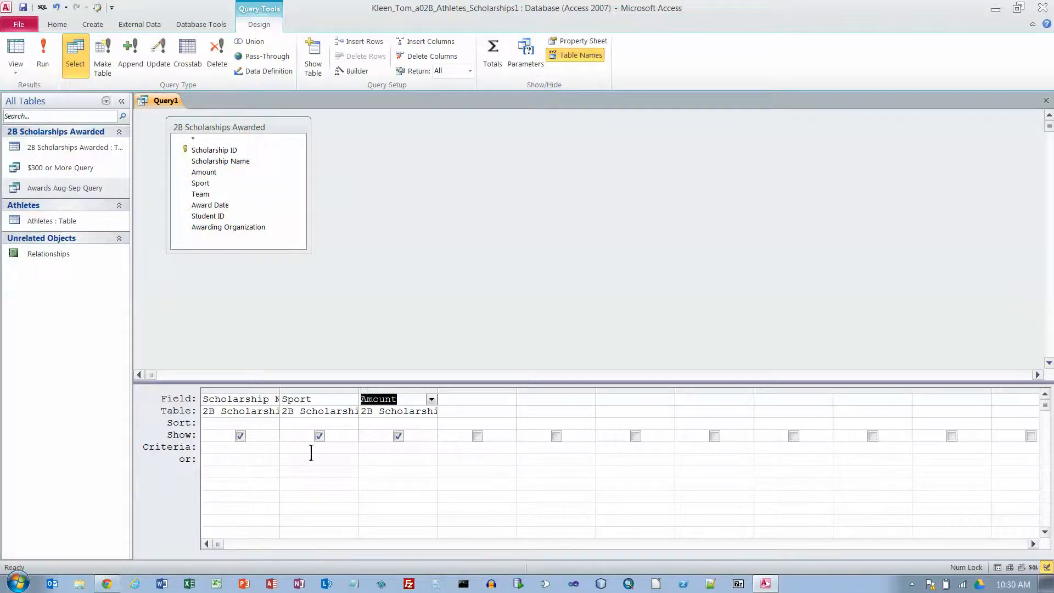
Set the criteria to football for Sport and >500 for Amount on the same row, and run the query
{"action": "left_click", "coordinate": [327, 441]}
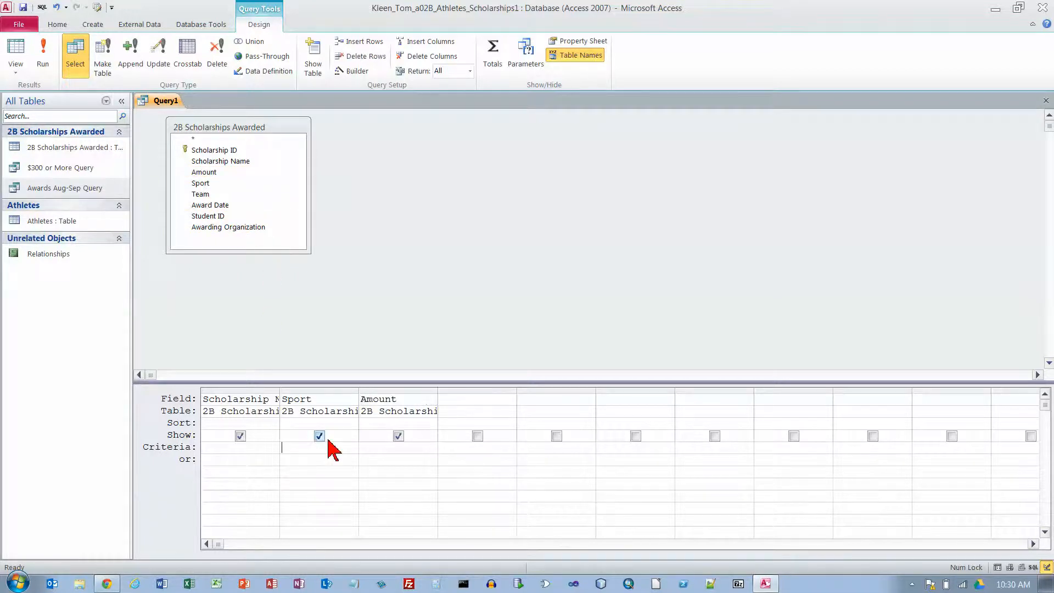
{"action": "type", "text": "football"}
{"action": "left_click", "coordinate": [400, 454]}
{"action": "type", "text": ">500"}
{"action": "left_click", "coordinate": [43, 51]}
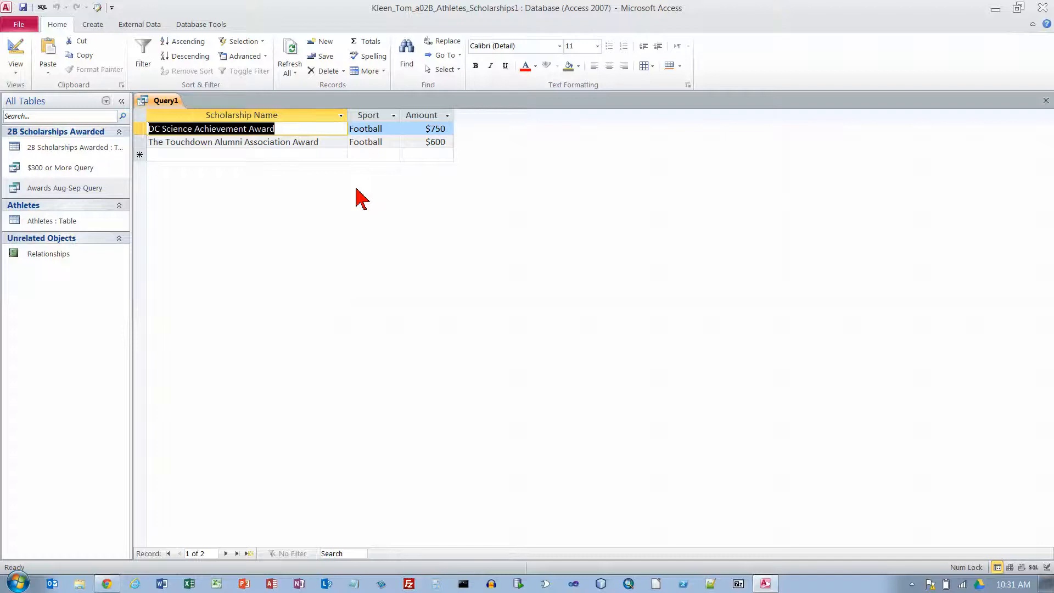
Return to the query's design, close it and save it as "Football and over $500 Query"
{"action": "left_click", "coordinate": [16, 52]}
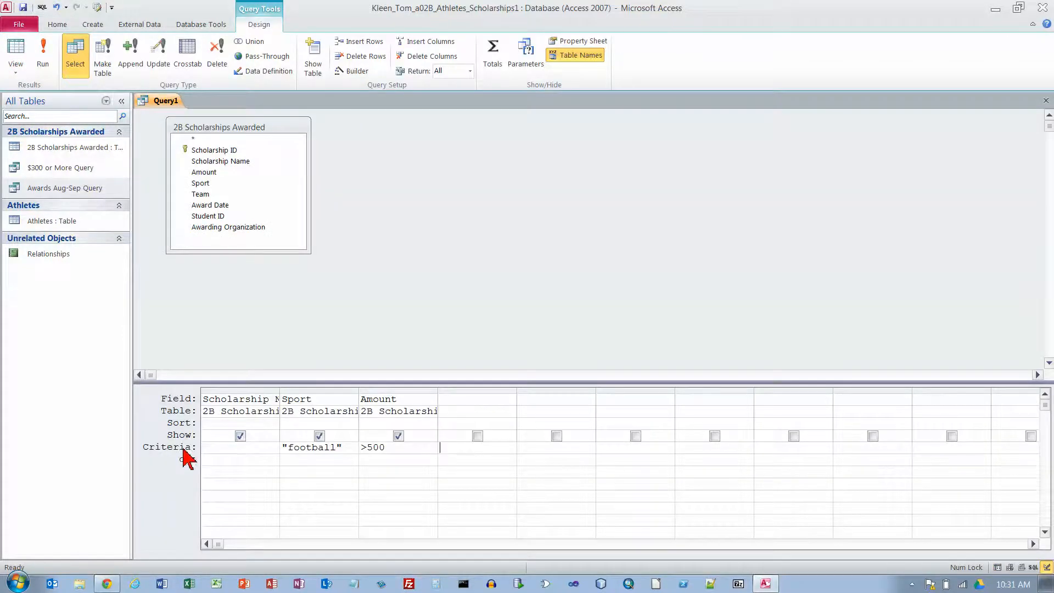
{"action": "left_click", "coordinate": [213, 448]}
{"action": "left_click", "coordinate": [1046, 101]}
{"action": "left_click", "coordinate": [482, 325]}
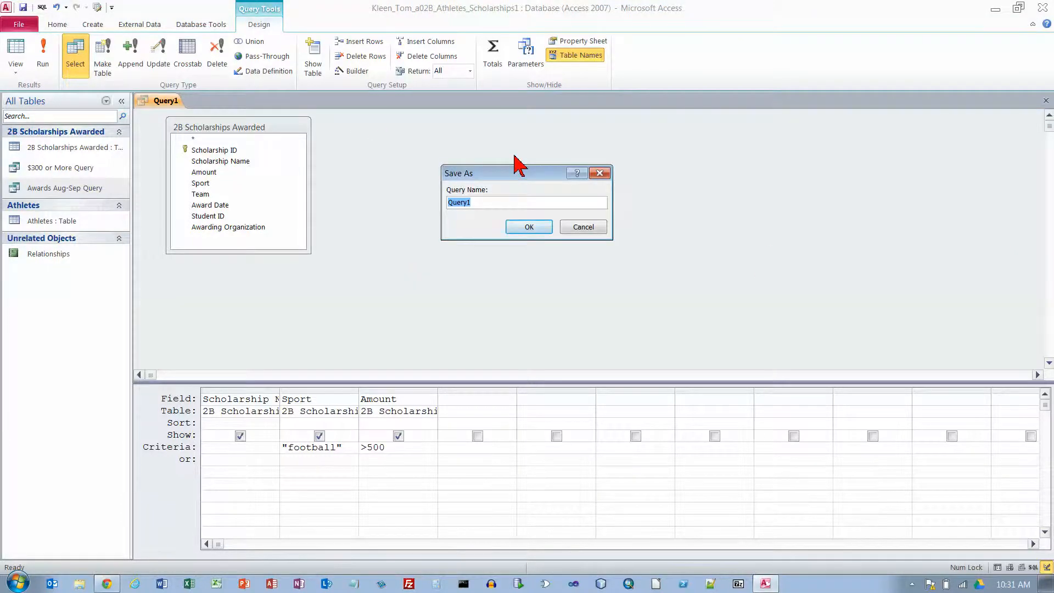
{"action": "type", "text": "Football ov"}
{"action": "key", "text": "BackSpace"}
{"action": "key", "text": "BackSpace"}
{"action": "key", "text": "BackSpace"}
{"action": "key", "text": "BackSpace"}
{"action": "key", "text": "BackSpace"}
{"action": "type", "text": "and over $500 Qu"}
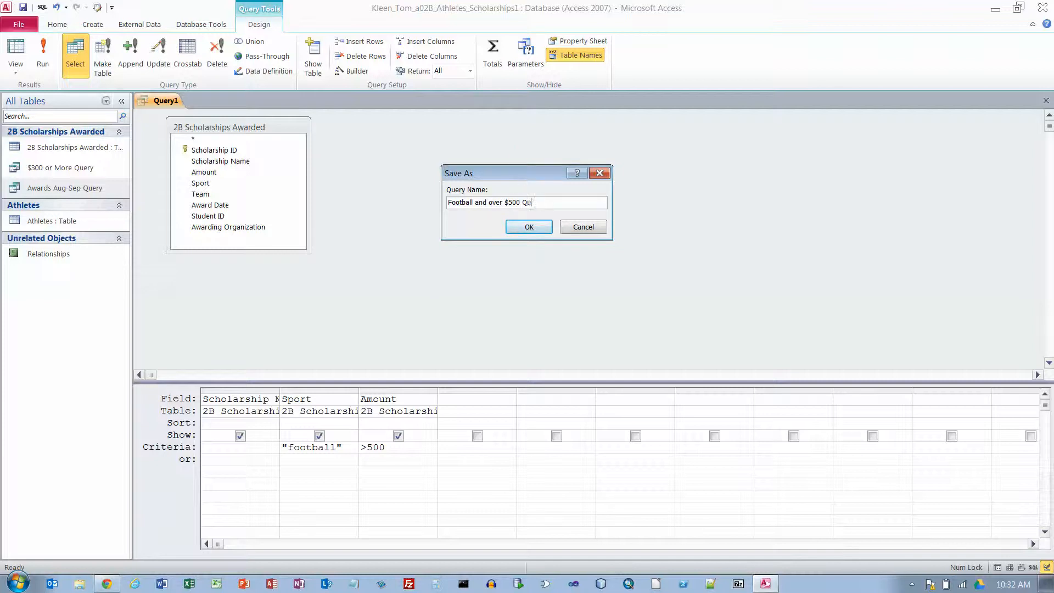
{"action": "type", "text": "ery"}
{"action": "left_click", "coordinate": [529, 227]}
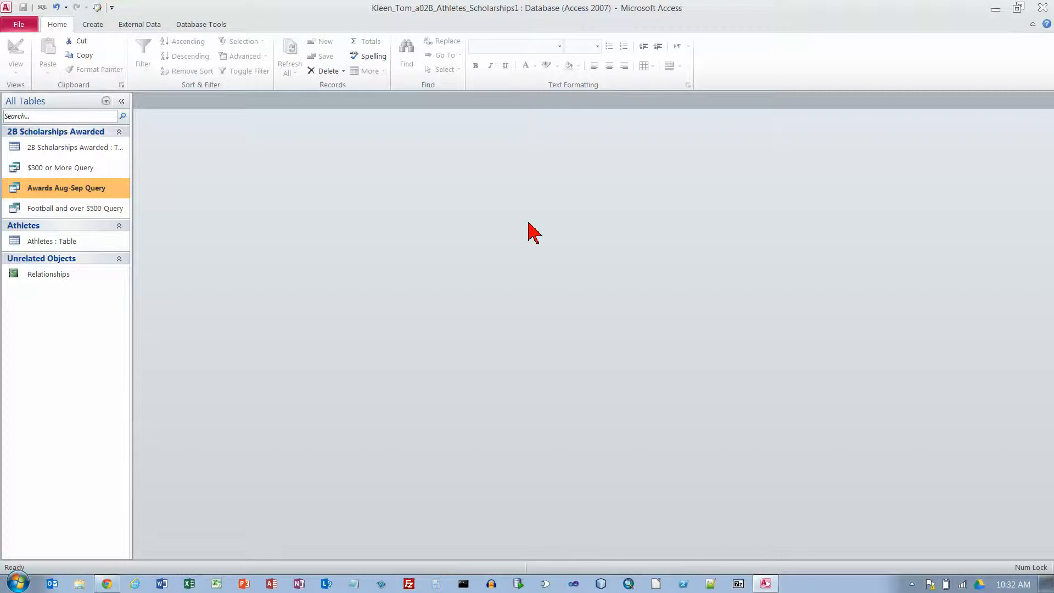
Start another query design based on the 2B Scholarships Awarded table and enlarge the table's field list
{"action": "left_click", "coordinate": [95, 24]}
{"action": "left_click", "coordinate": [183, 56]}
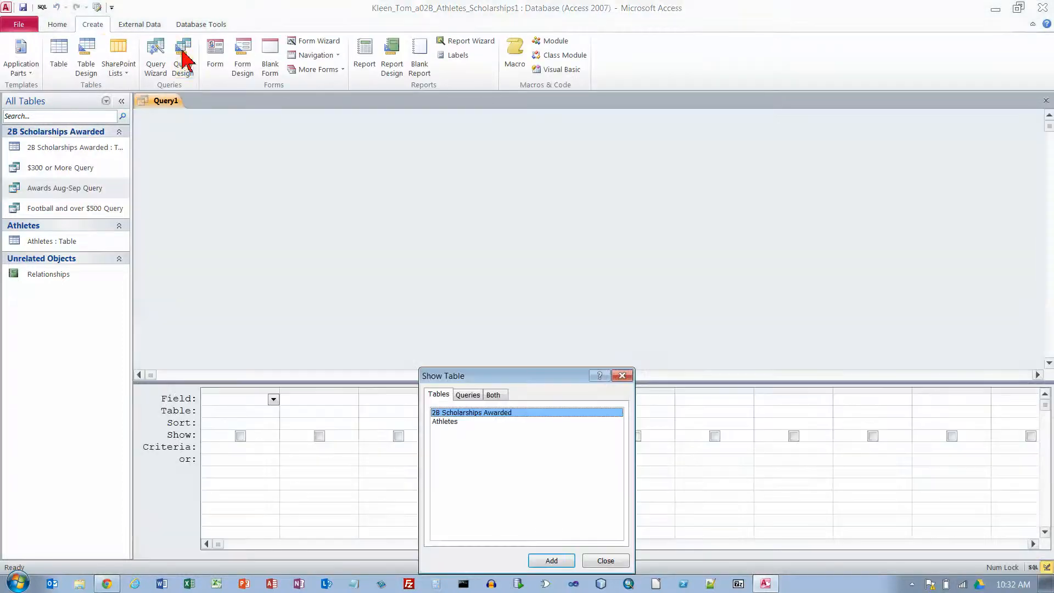
{"action": "double_click", "coordinate": [488, 412]}
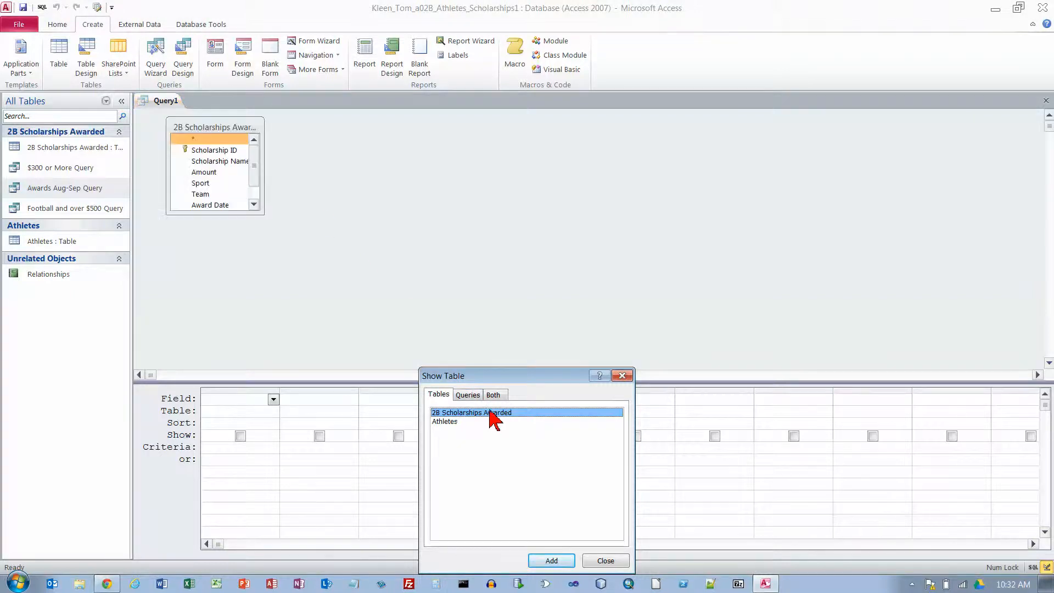
{"action": "left_click", "coordinate": [603, 562]}
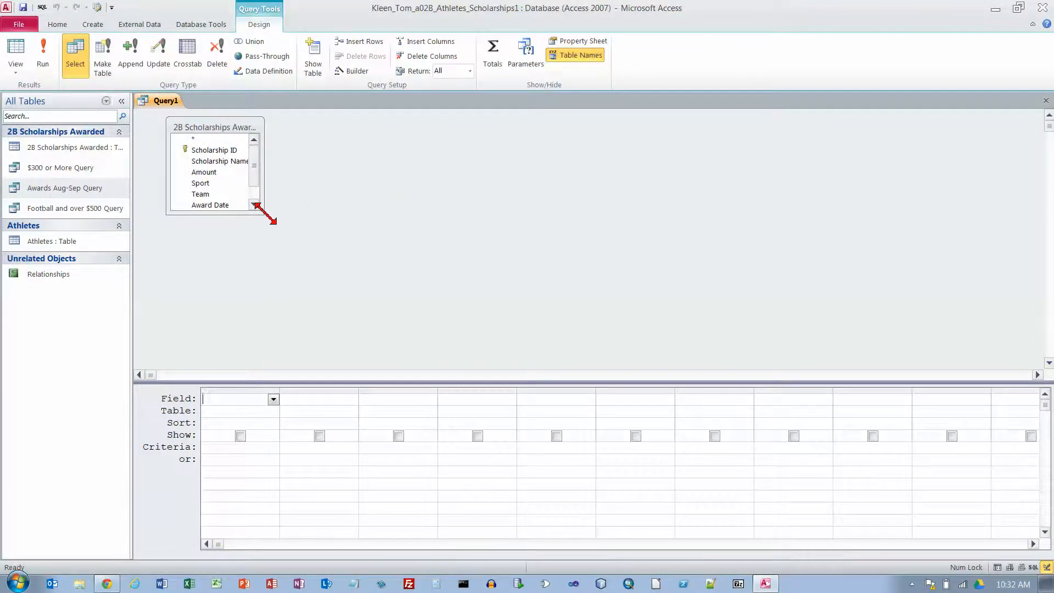
{"action": "left_click_drag", "start_coordinate": [264, 214], "coordinate": [300, 251]}
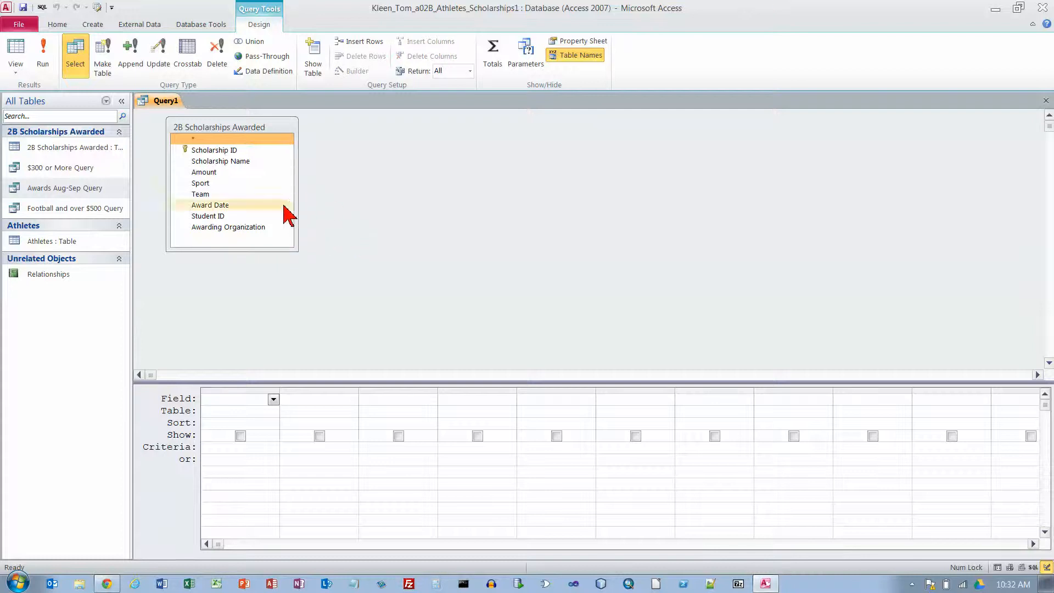
Add the Scholarship Name, Sport, Amount and Award Date fields to the query, in that order
{"action": "double_click", "coordinate": [225, 161]}
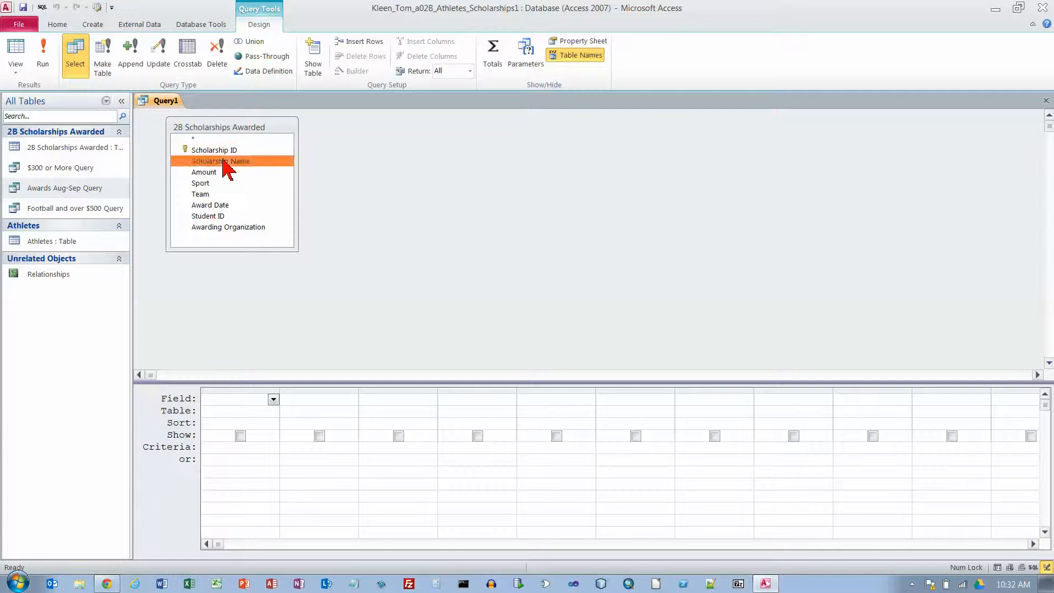
{"action": "double_click", "coordinate": [216, 183]}
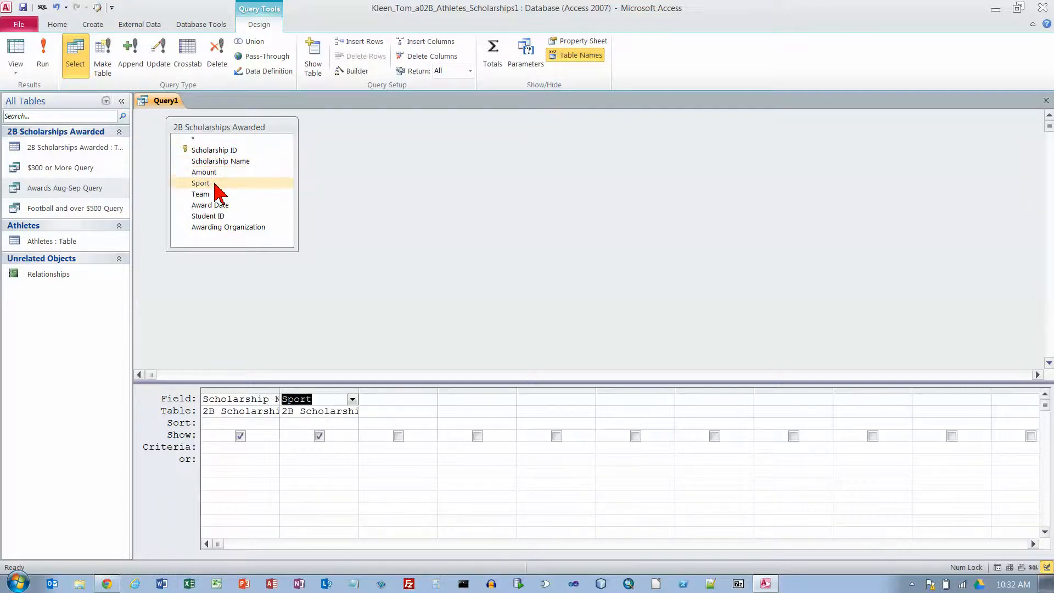
{"action": "double_click", "coordinate": [217, 174]}
{"action": "double_click", "coordinate": [217, 206]}
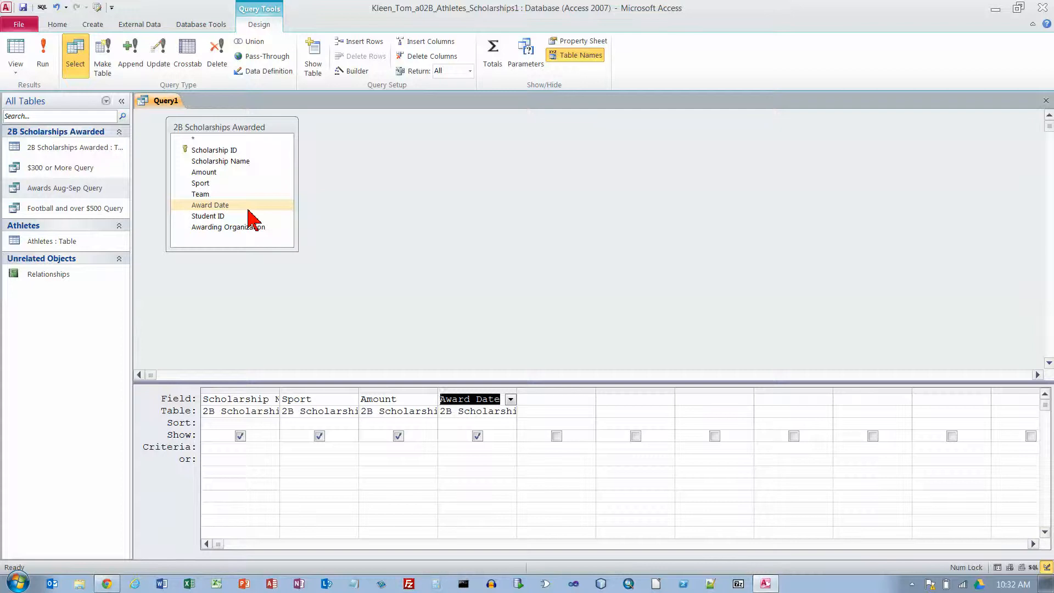
Set the Sport criteria to baseball or swimming on separate rows and run the query
{"action": "left_click", "coordinate": [325, 449]}
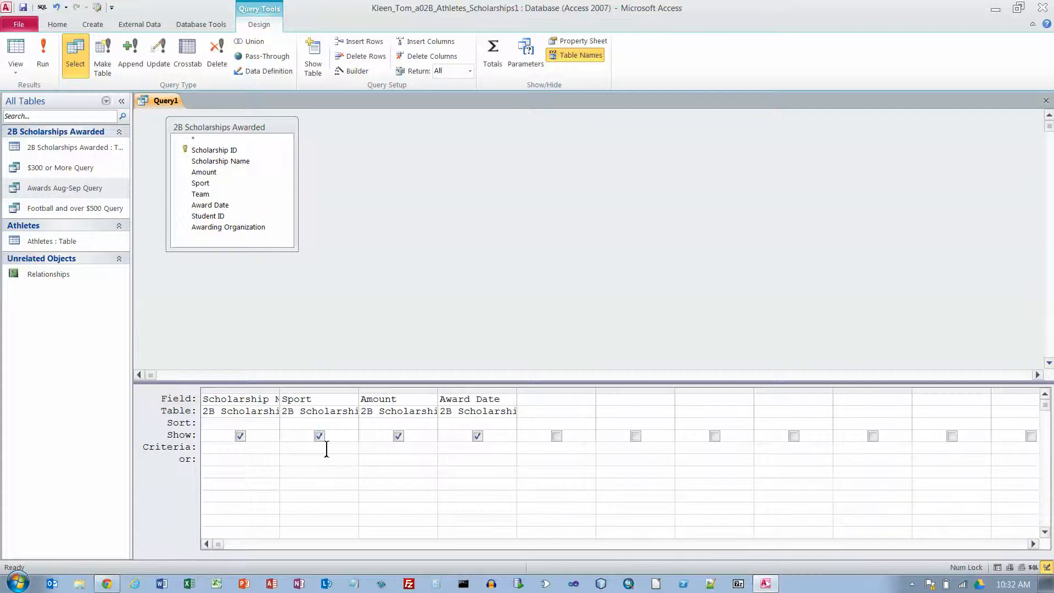
{"action": "type", "text": "baseball"}
{"action": "left_click", "coordinate": [317, 463]}
{"action": "type", "text": "swimming"}
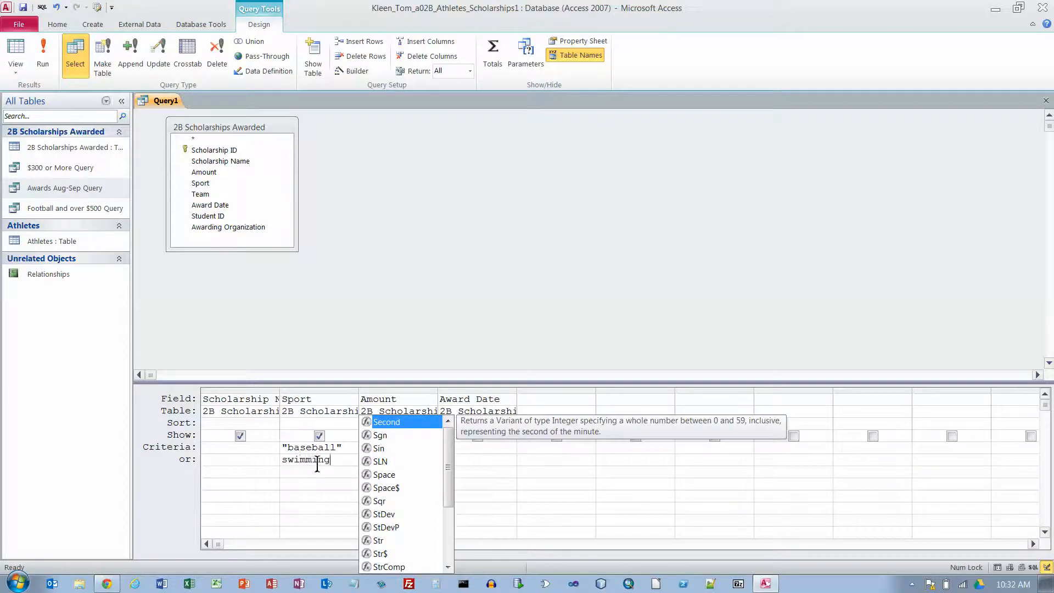
{"action": "key", "text": "Tab"}
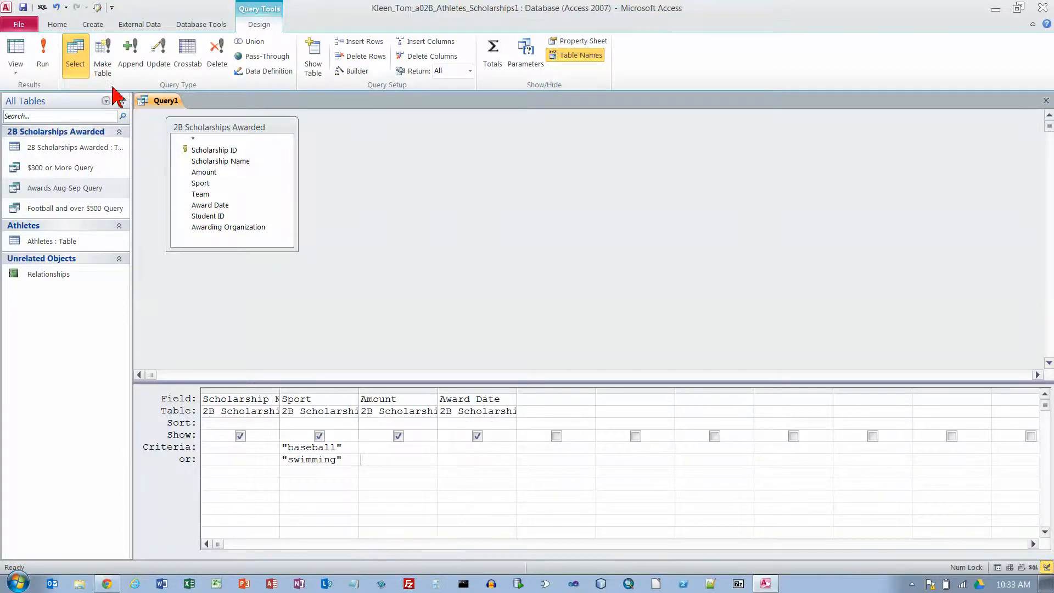
{"action": "left_click", "coordinate": [44, 55]}
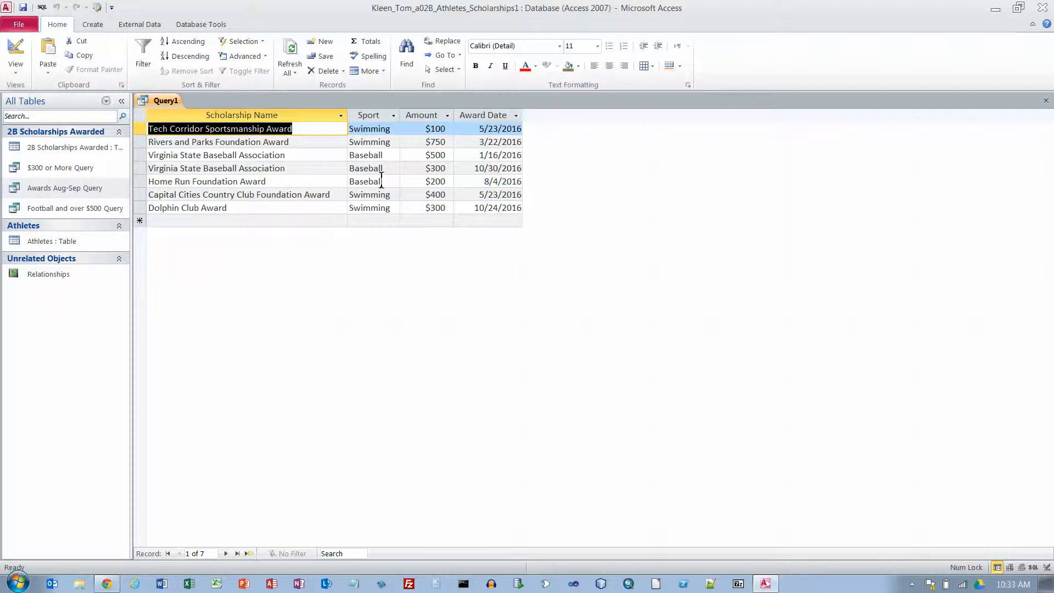
Return to the design, add an Amount criterion of >400 on the baseball row only, and run the query
{"action": "left_click", "coordinate": [16, 49]}
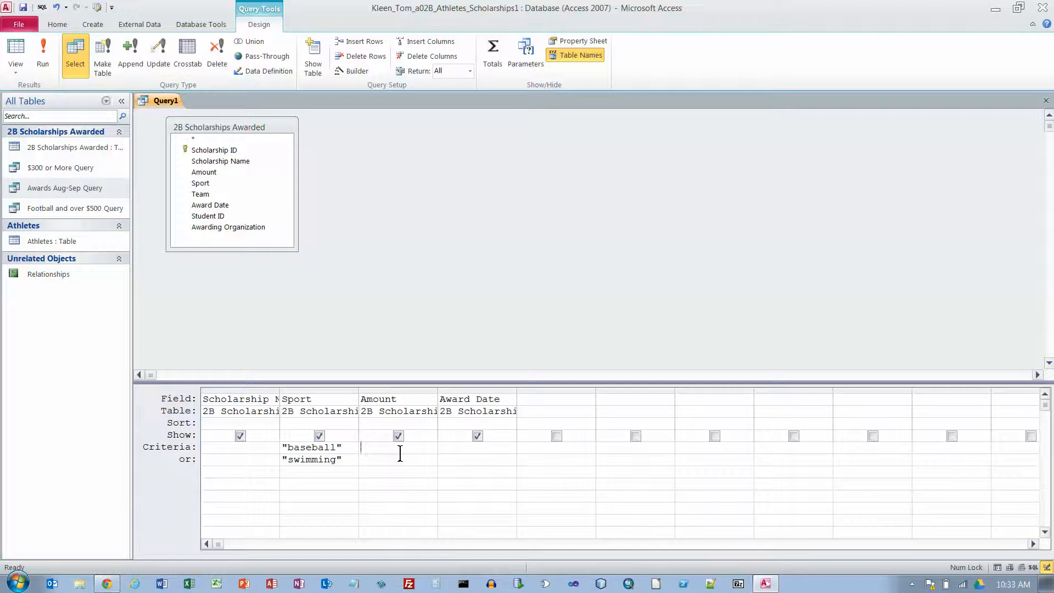
{"action": "type", "text": ">400"}
{"action": "left_click", "coordinate": [404, 462]}
{"action": "left_click", "coordinate": [44, 55]}
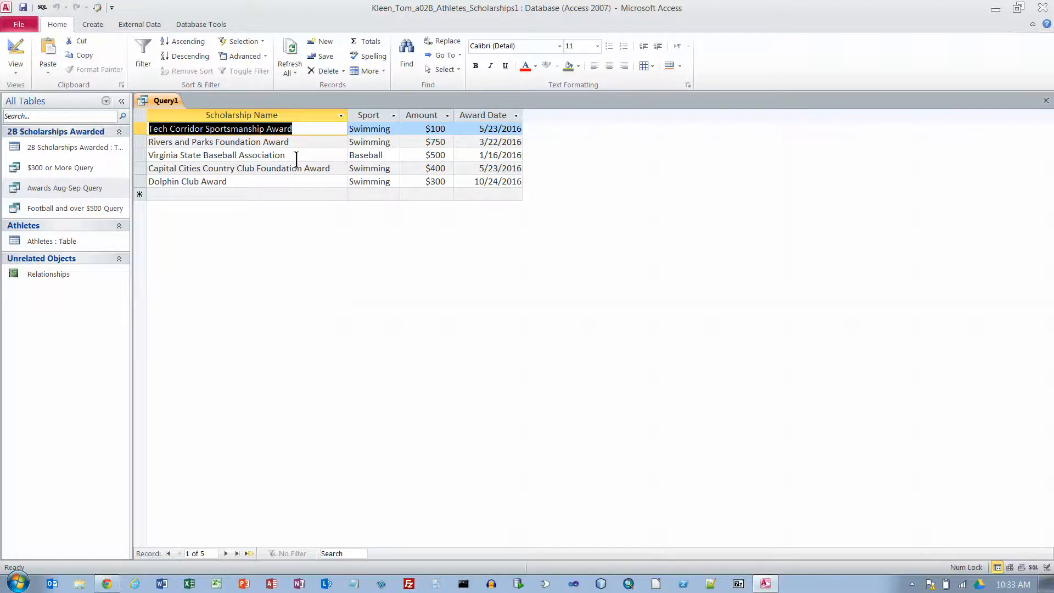
Return to the design, review the criteria rows, add >400 for Amount on the swimming row too, and run the query
{"action": "left_click", "coordinate": [16, 51]}
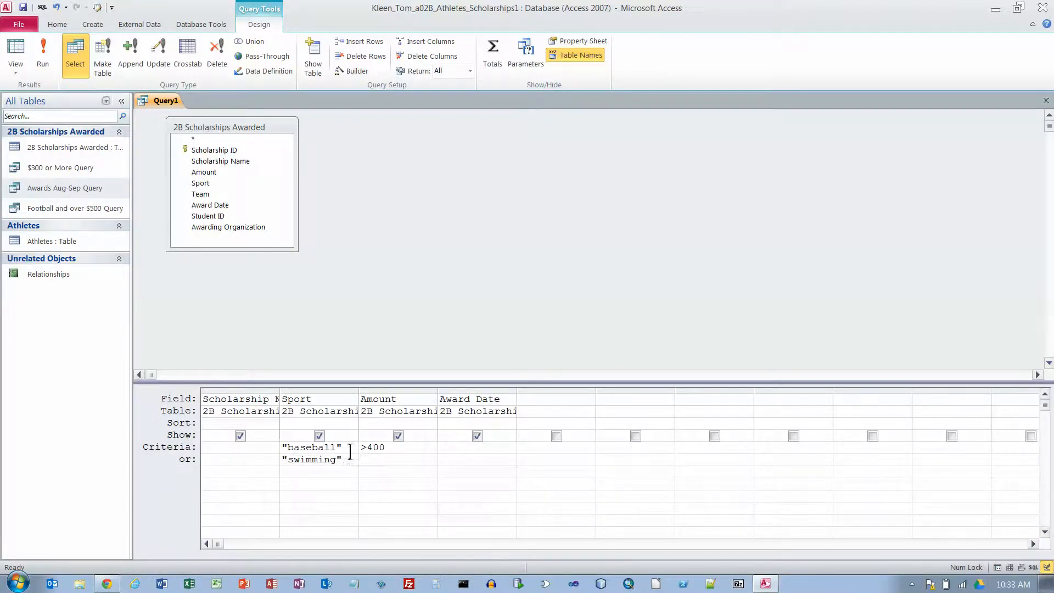
{"action": "left_click", "coordinate": [219, 449]}
{"action": "left_click", "coordinate": [283, 447]}
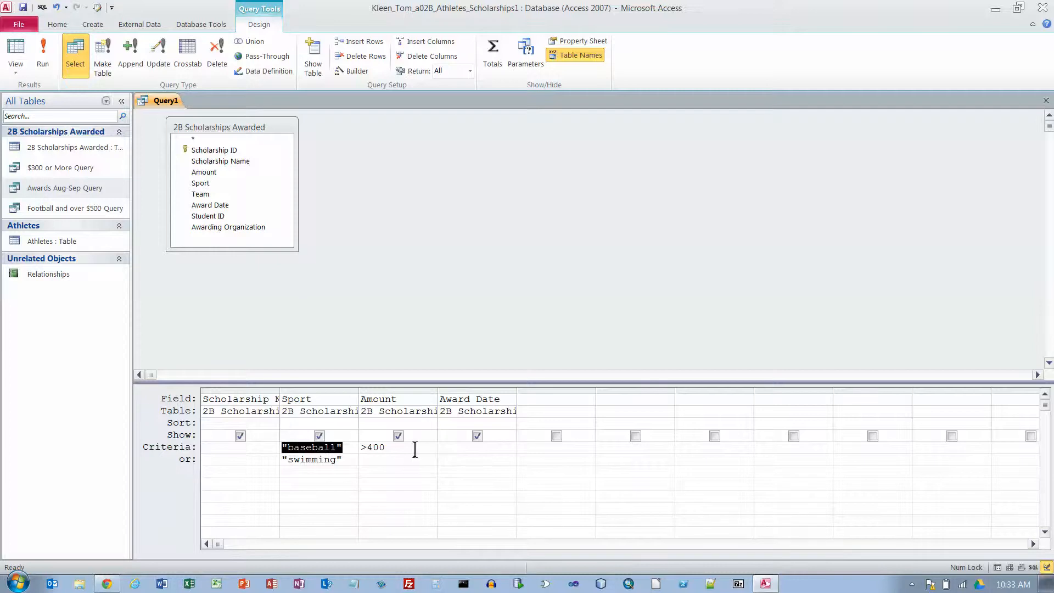
{"action": "left_click_drag", "start_coordinate": [367, 447], "coordinate": [399, 449]}
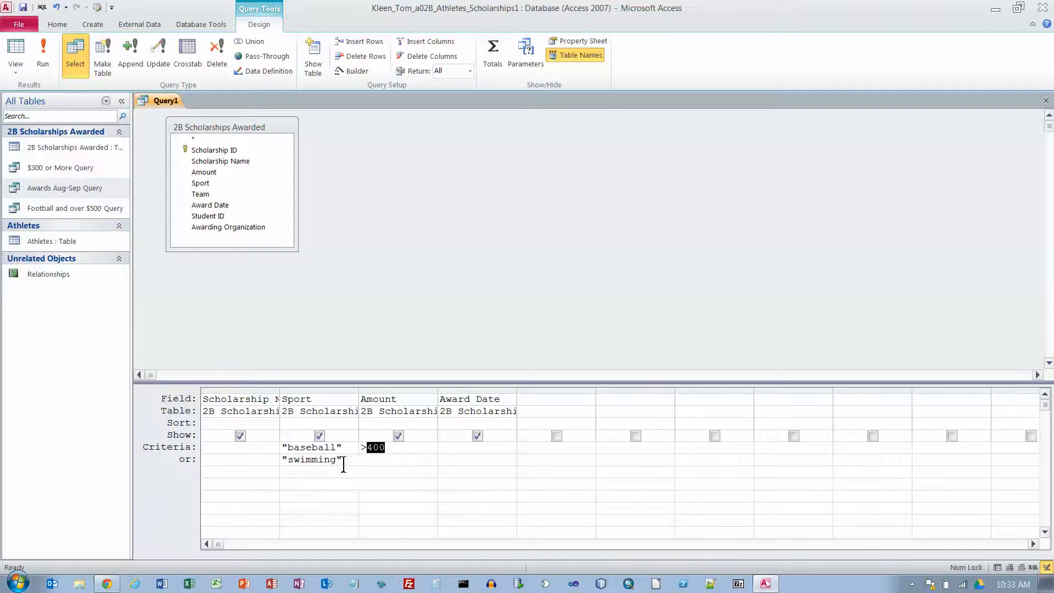
{"action": "left_click_drag", "start_coordinate": [284, 460], "coordinate": [359, 460]}
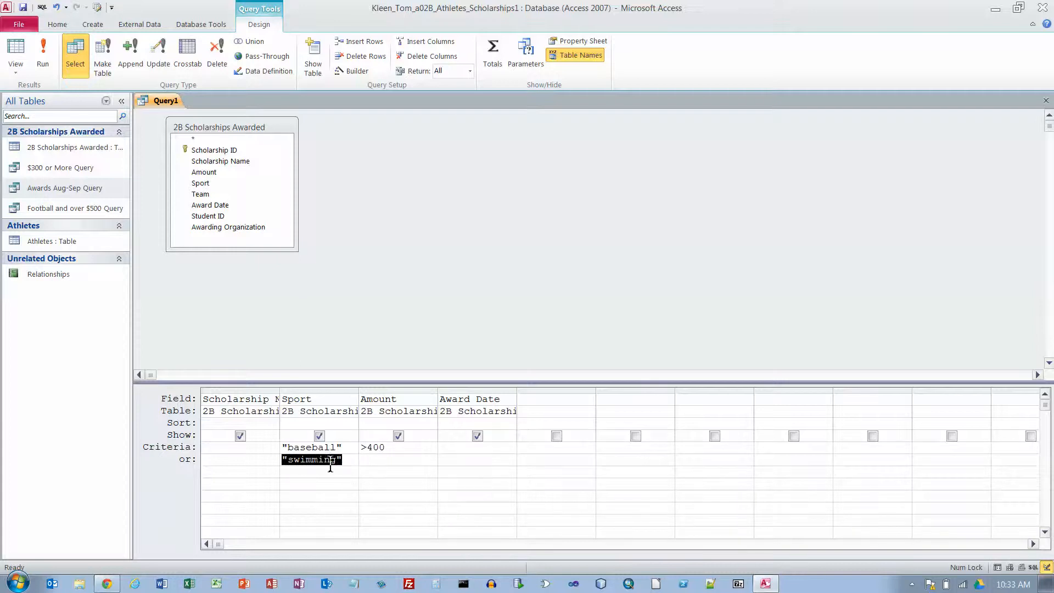
{"action": "left_click", "coordinate": [383, 462]}
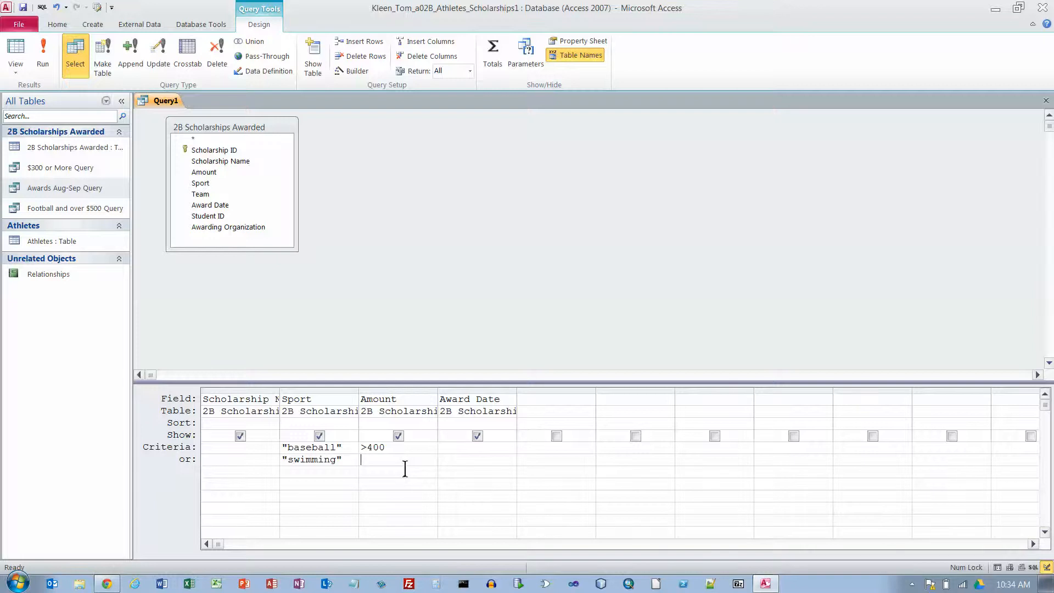
{"action": "type", "text": ">400"}
{"action": "left_click", "coordinate": [46, 55]}
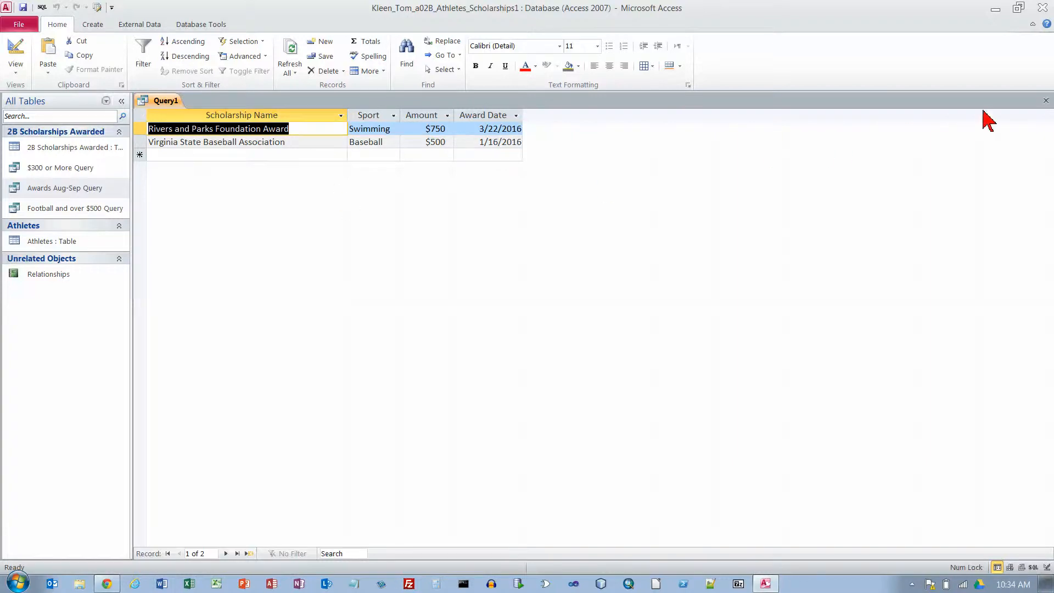
Close the query and save it as "Swimming or Baseball over $400 Query"
{"action": "left_click", "coordinate": [1046, 100]}
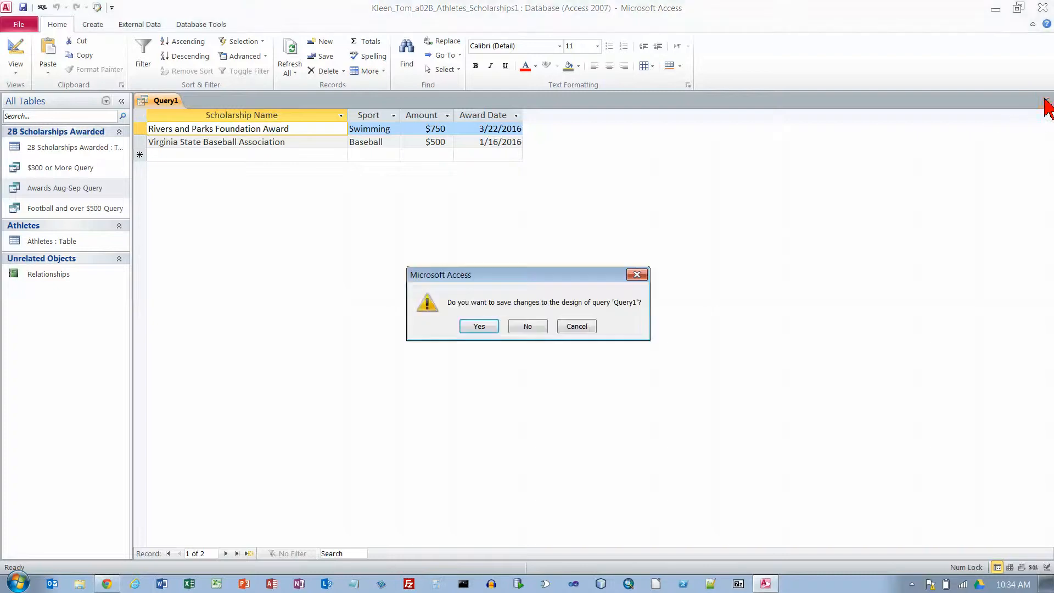
{"action": "left_click", "coordinate": [479, 327]}
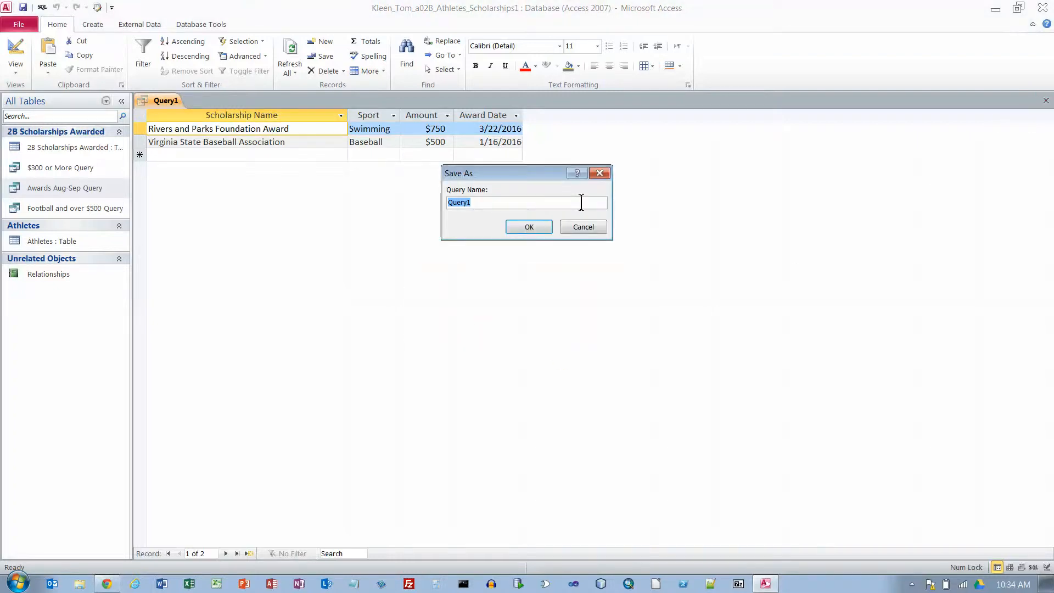
{"action": "type", "text": "Swimming or Baseball over $50"}
{"action": "key", "text": "BackSpace"}
{"action": "key", "text": "BackSpace"}
{"action": "type", "text": "400 Query"}
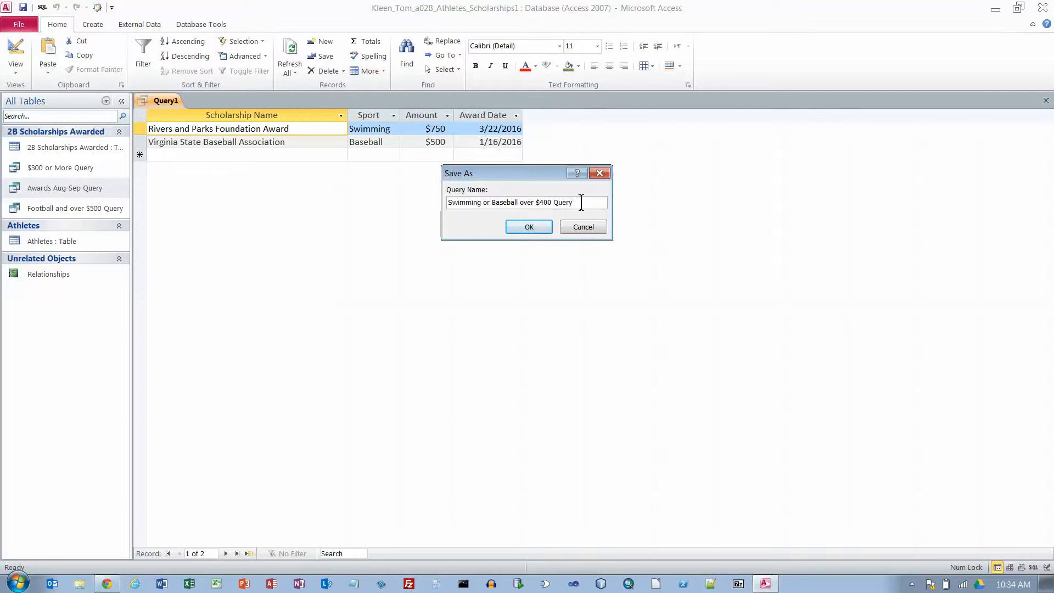
{"action": "left_click", "coordinate": [536, 230]}
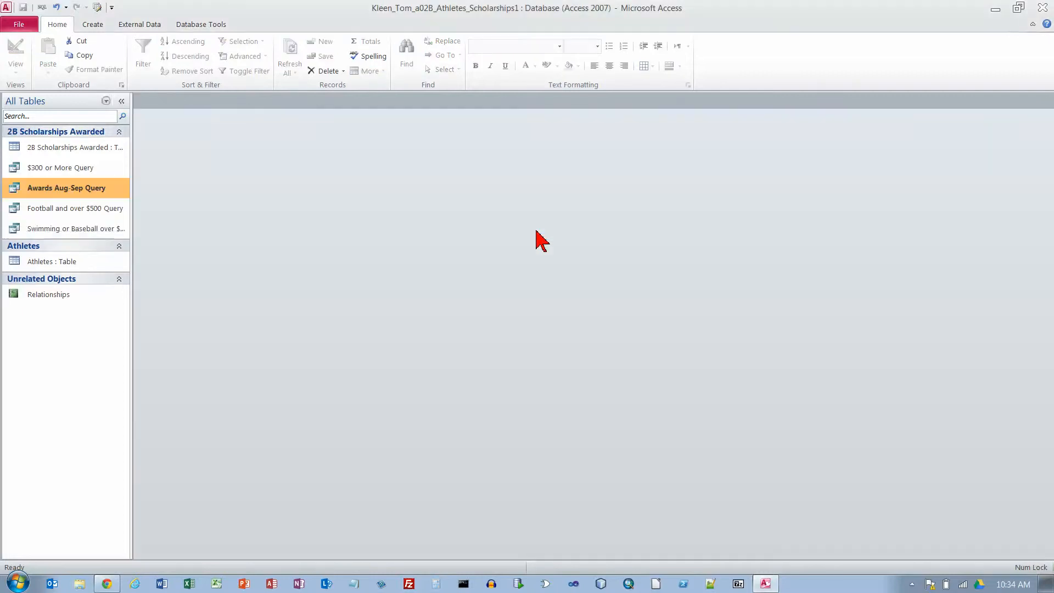